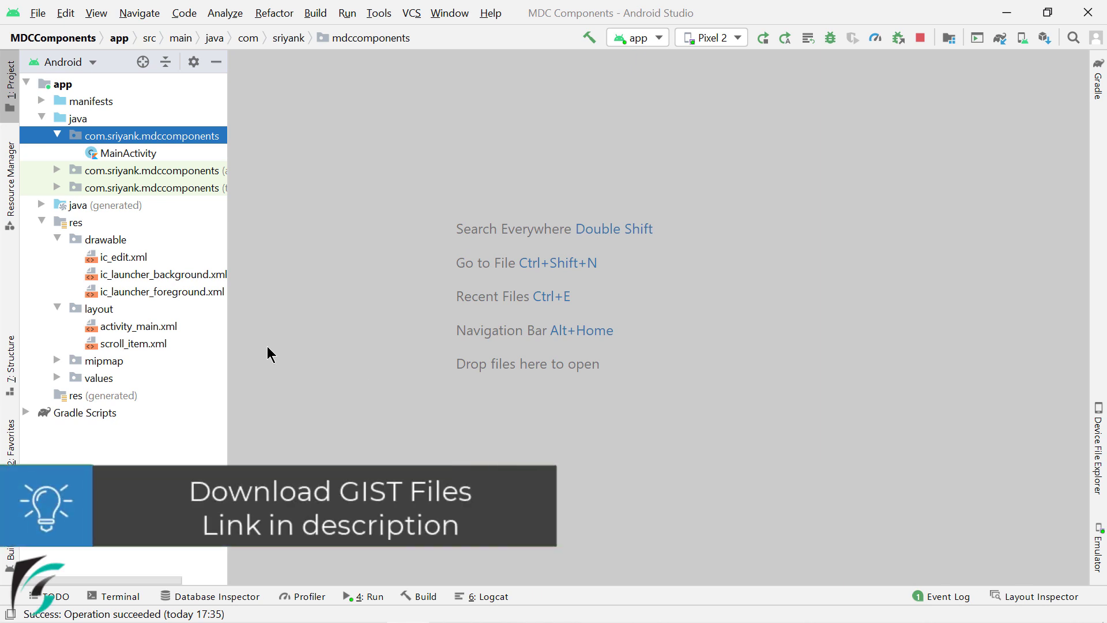
# - Open activity_main.xml, scroll_item.xml and ic_edit.xml from the Project tree
pyautogui.click(167, 326)
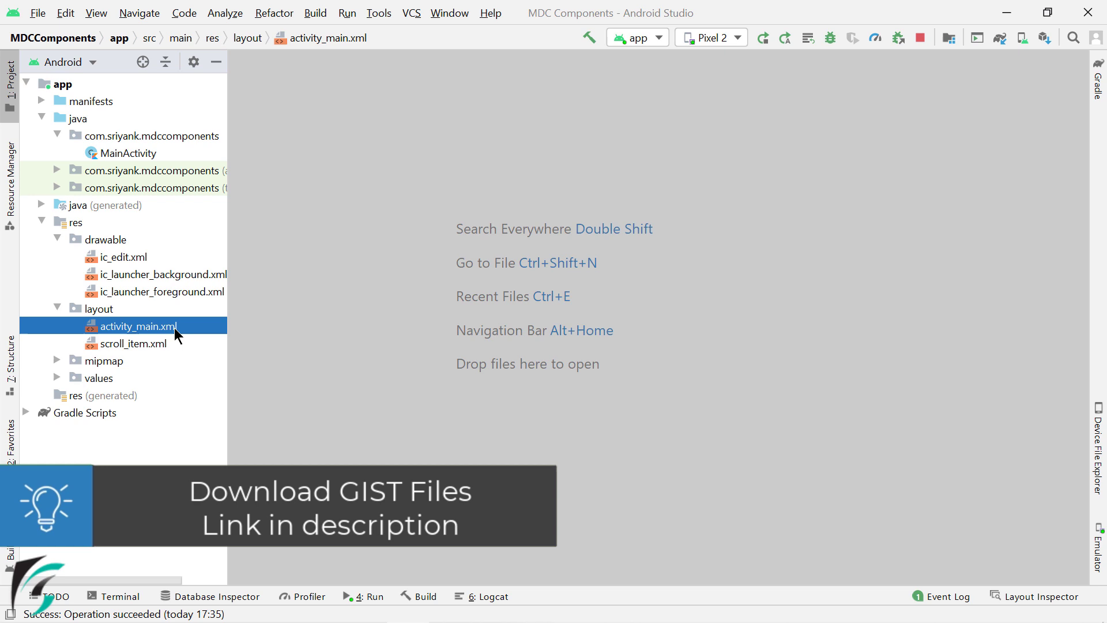
pyautogui.click(176, 346)
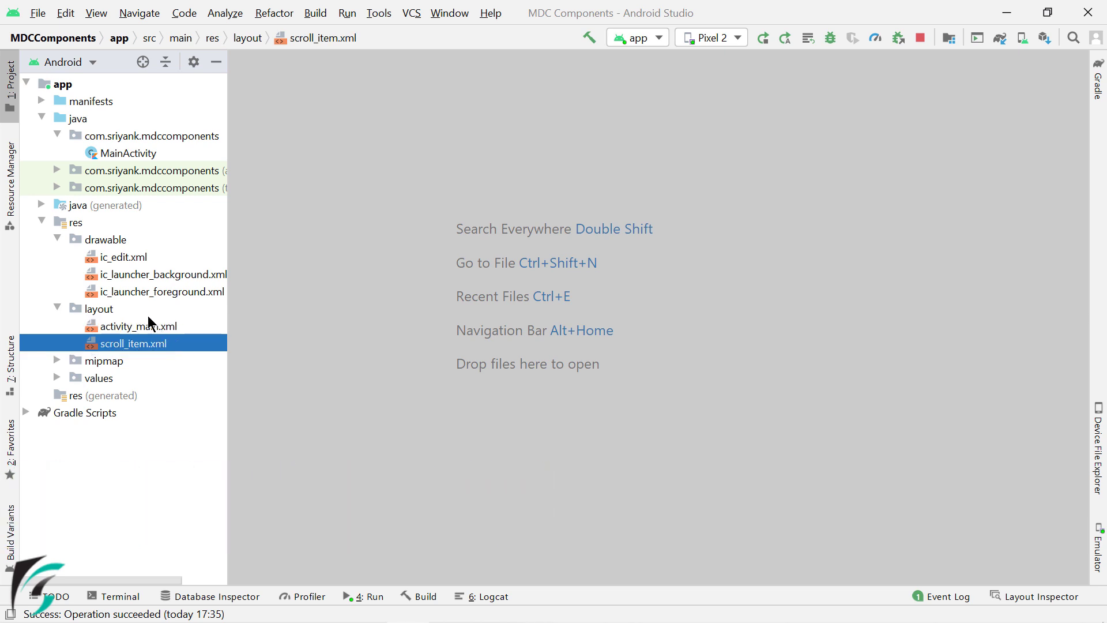
pyautogui.click(128, 256)
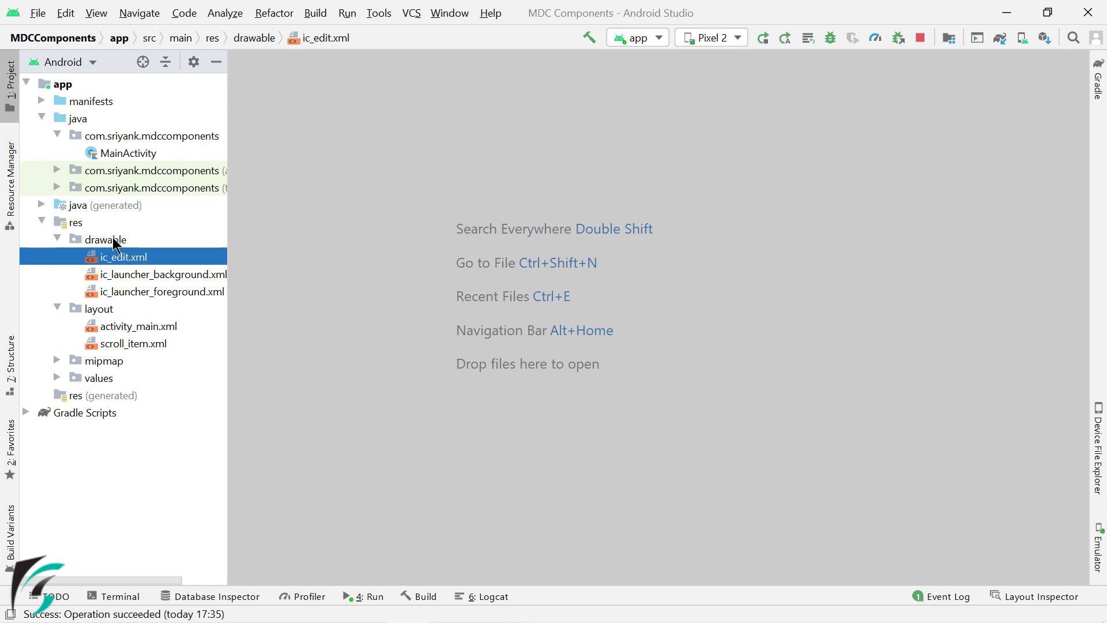
pyautogui.press('Up')
pyautogui.press('Down')
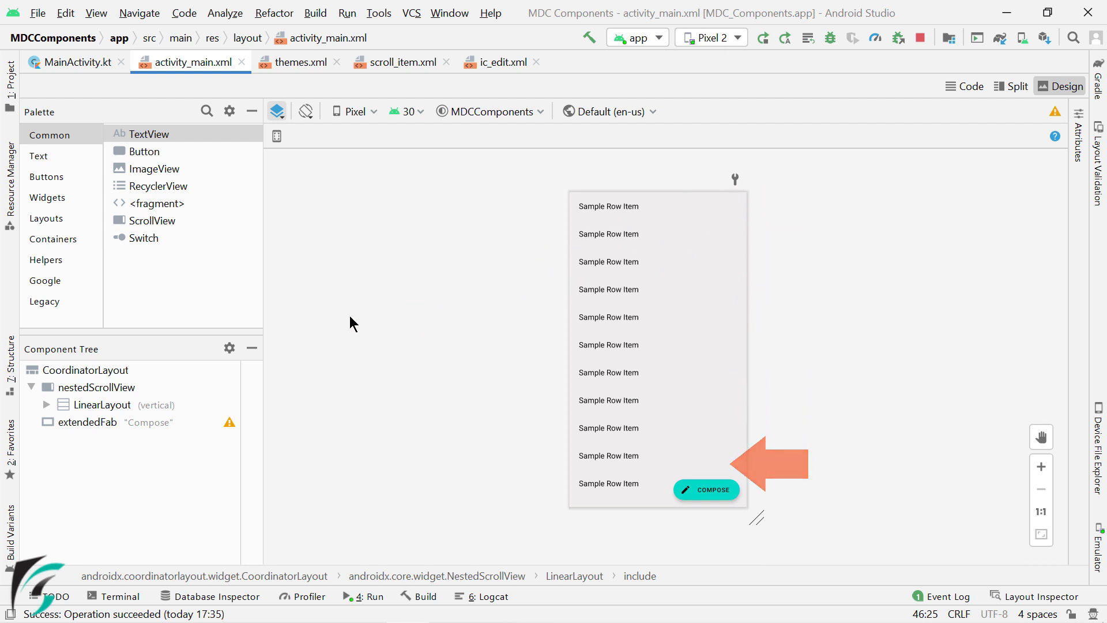
pyautogui.click(398, 60)
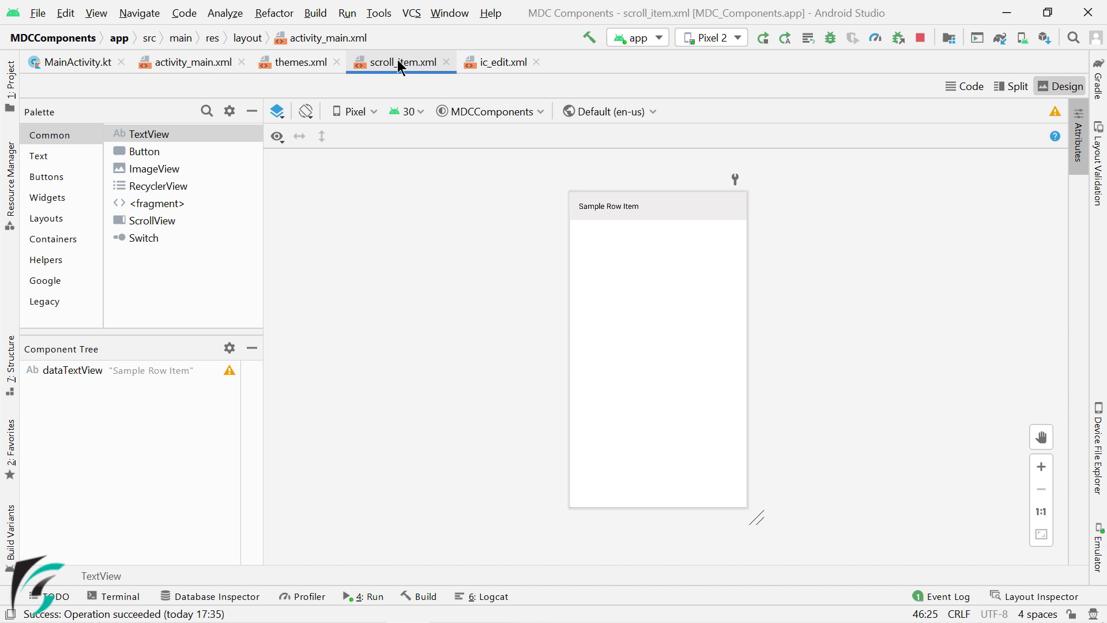
pyautogui.click(611, 217)
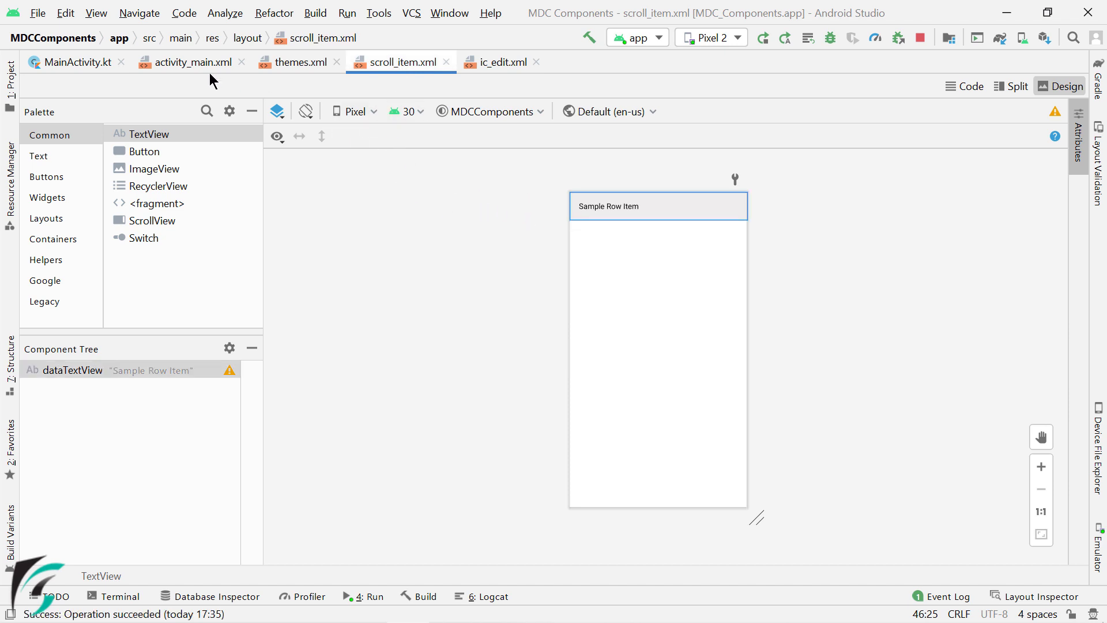
pyautogui.click(192, 63)
pyautogui.click(126, 387)
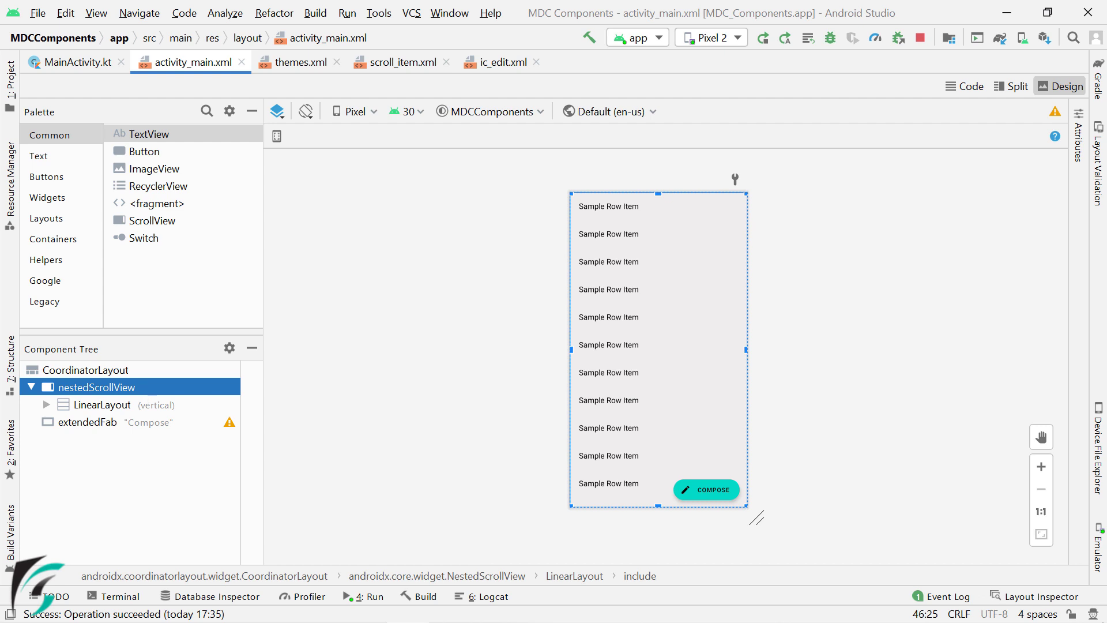
pyautogui.click(93, 423)
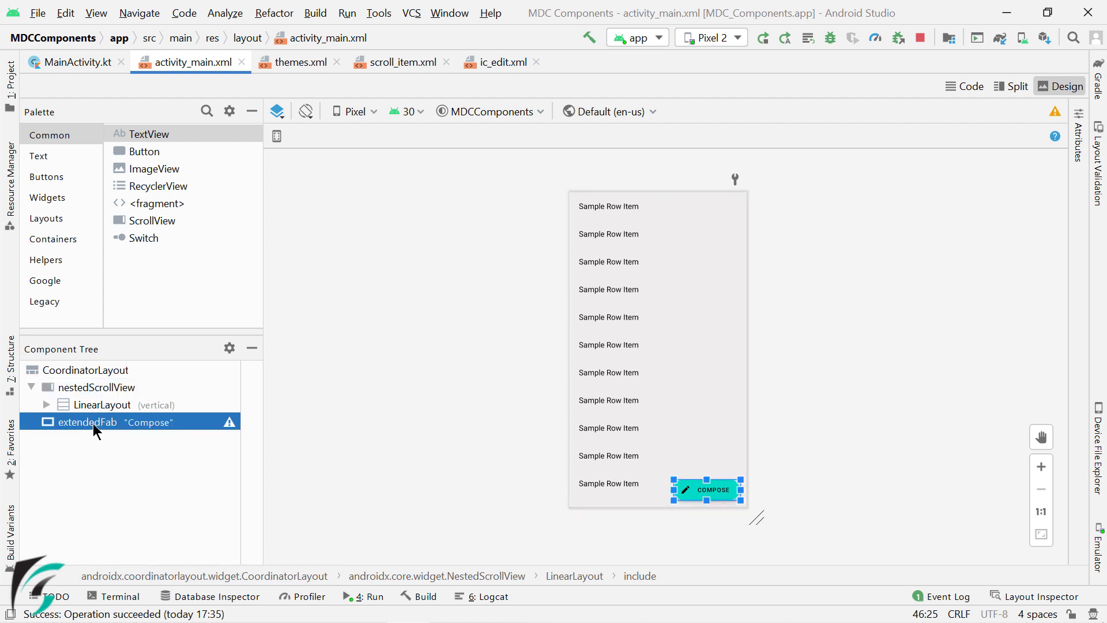
# - Show activity_main.xml code split with its preview, at the ExtendedFloatingActionButton definition
pyautogui.click(961, 86)
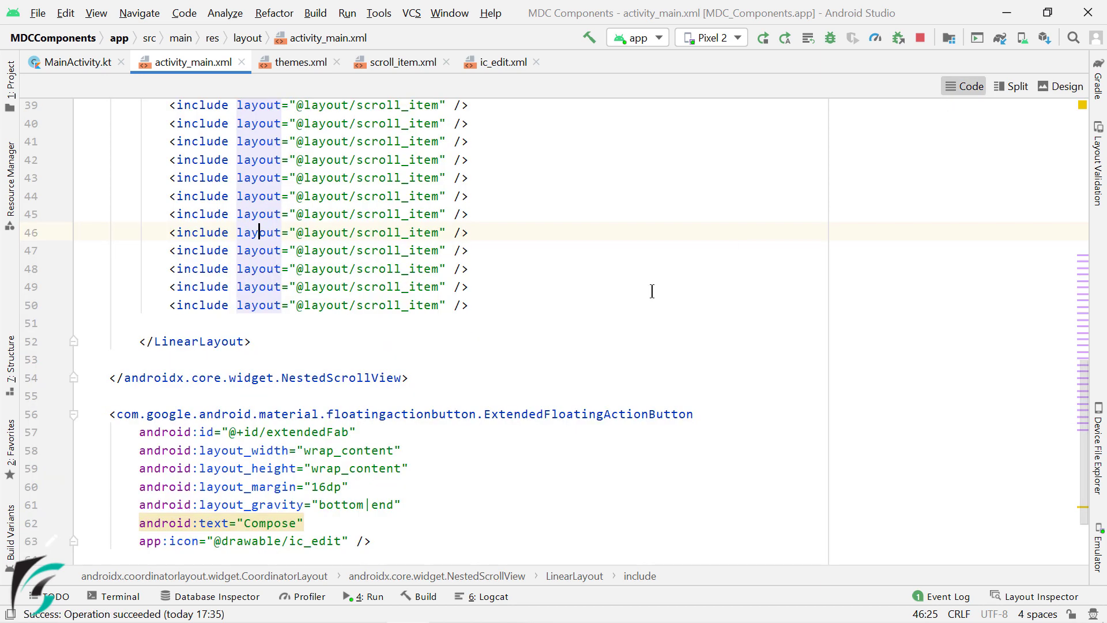
pyautogui.scroll(-2, 529, 420)
pyautogui.click(367, 497)
pyautogui.hotkey('alt', 'shift', 'Right')
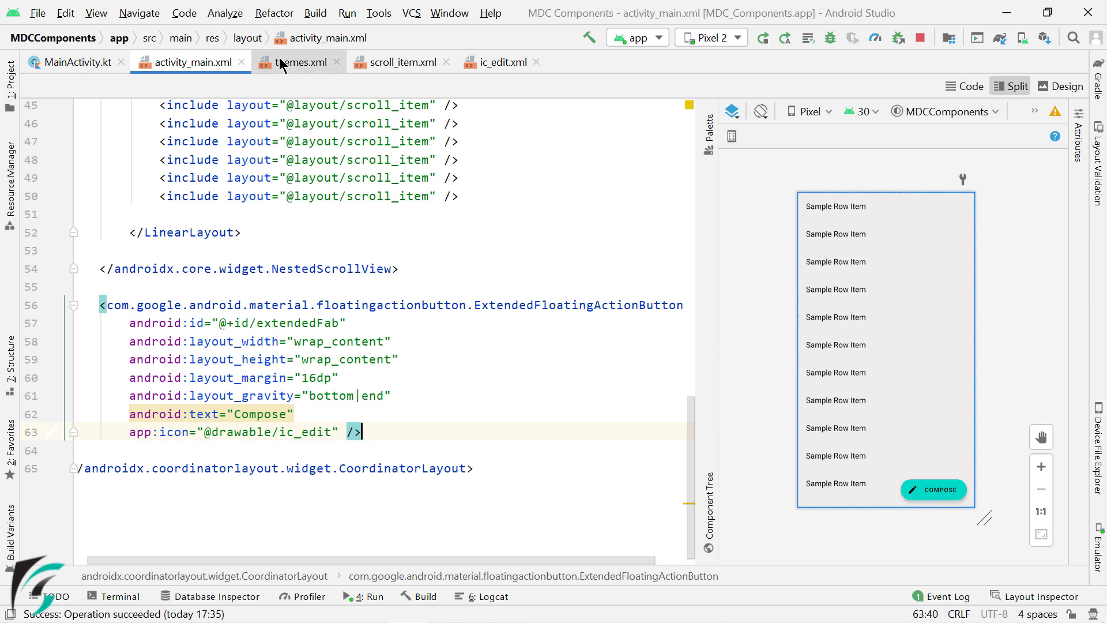
# - In themes.xml, set colorSecondary to #36373B and colorOnSecondary to #F28B84, then check the preview
pyautogui.click(295, 62)
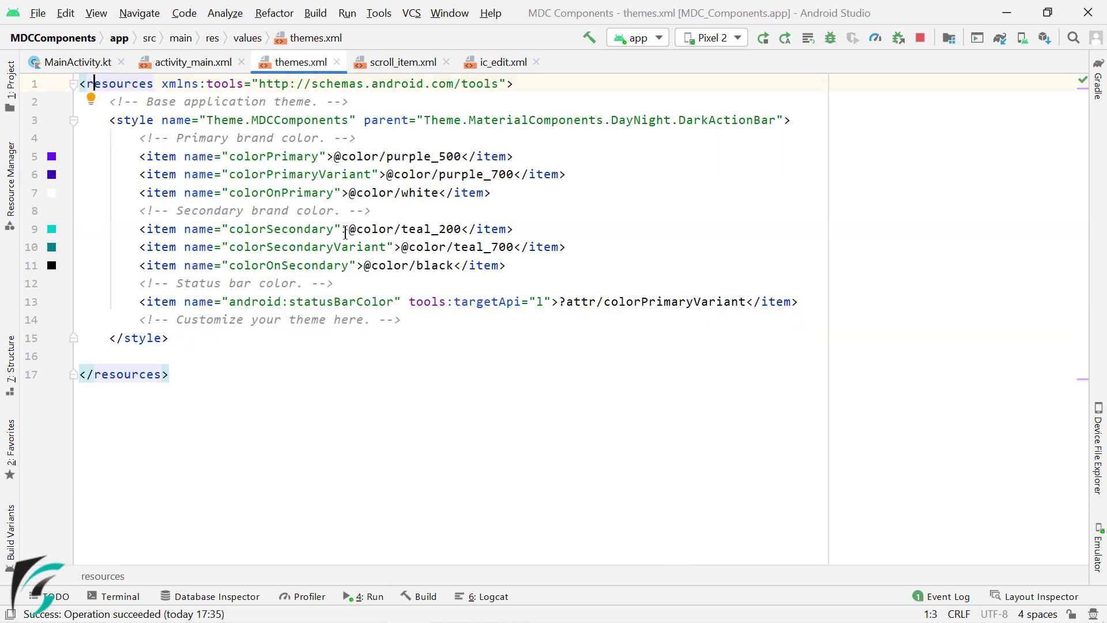
pyautogui.click(519, 228)
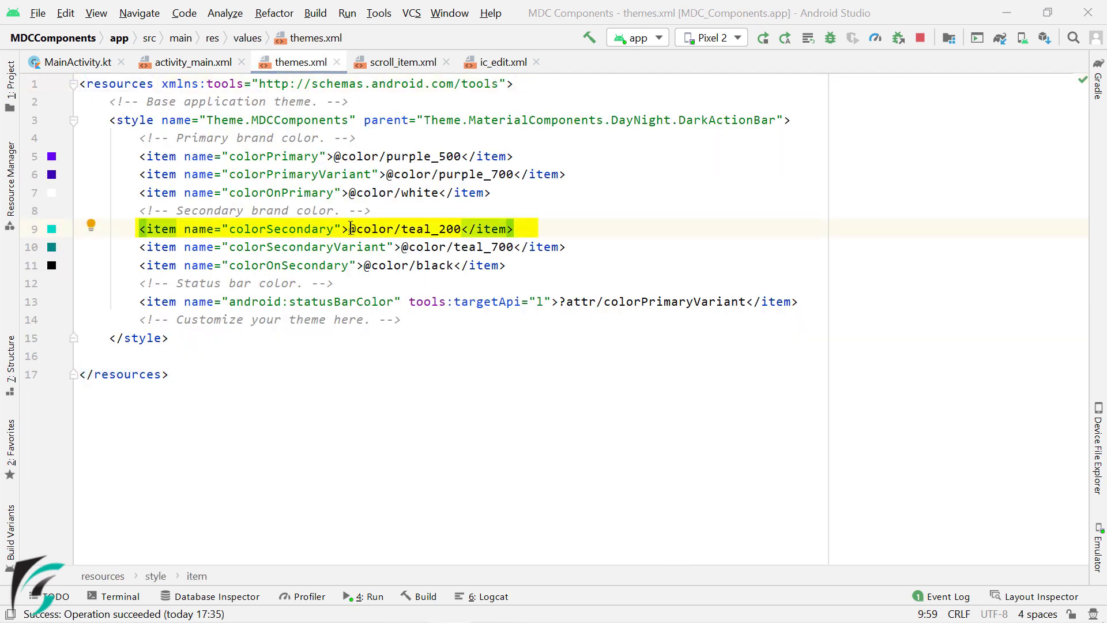
pyautogui.moveTo(348, 229); pyautogui.dragTo(460, 234)
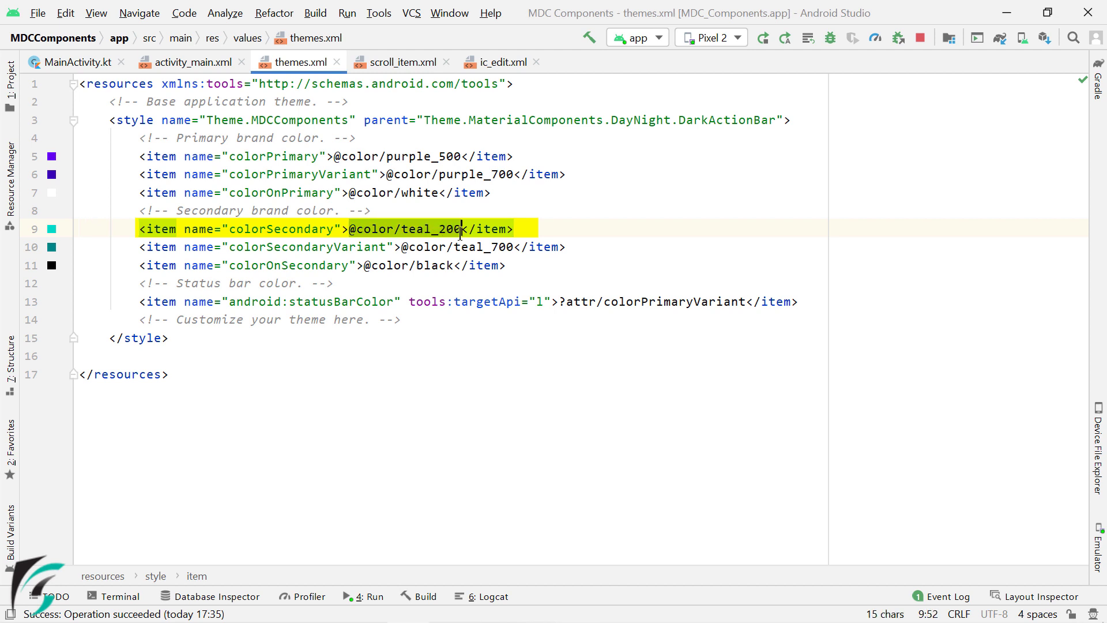
pyautogui.write('#36373B')
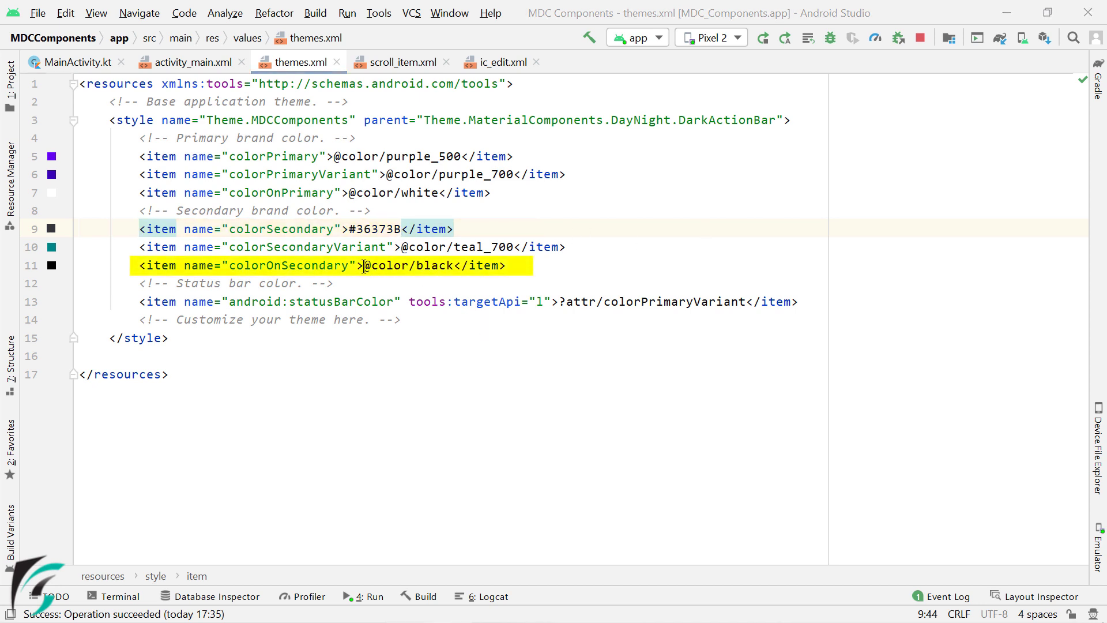
pyautogui.moveTo(363, 264); pyautogui.dragTo(455, 270)
pyautogui.write('#F28B84')
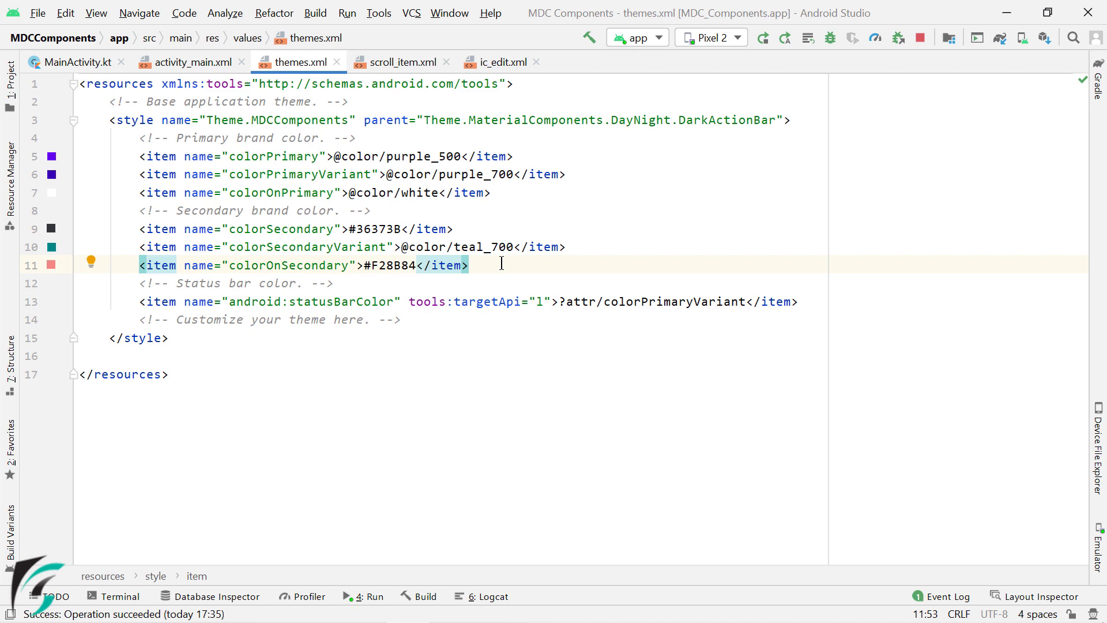
pyautogui.click(171, 64)
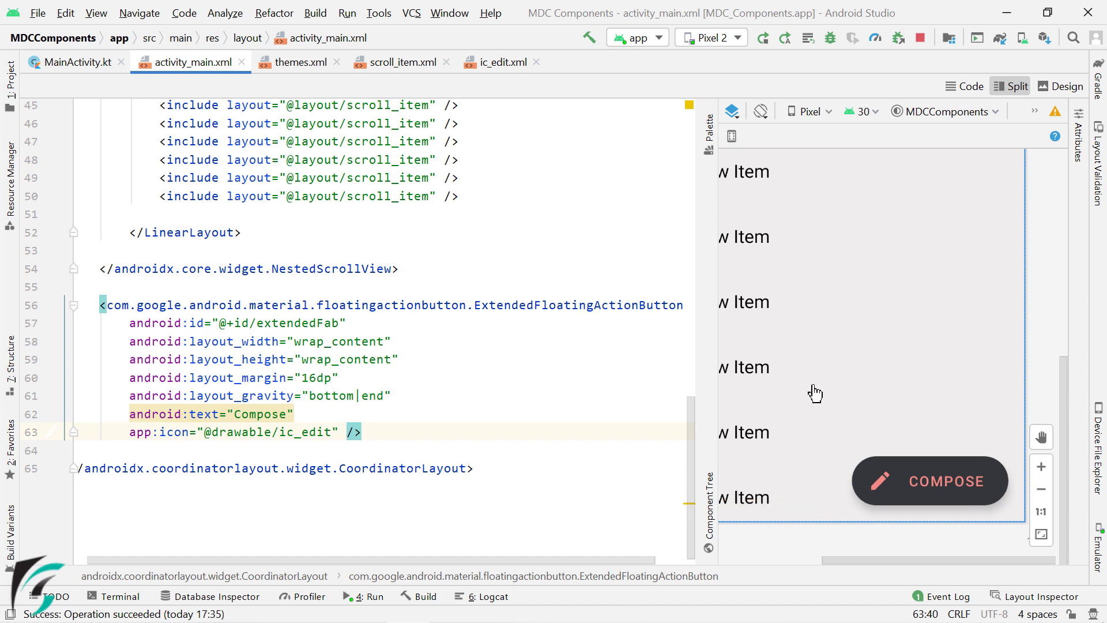
# - Insert nestedScrollView.setOnScrollChangeListener lambda with // Scroll Down and // Scroll Up comments in onCreate
pyautogui.click(49, 67)
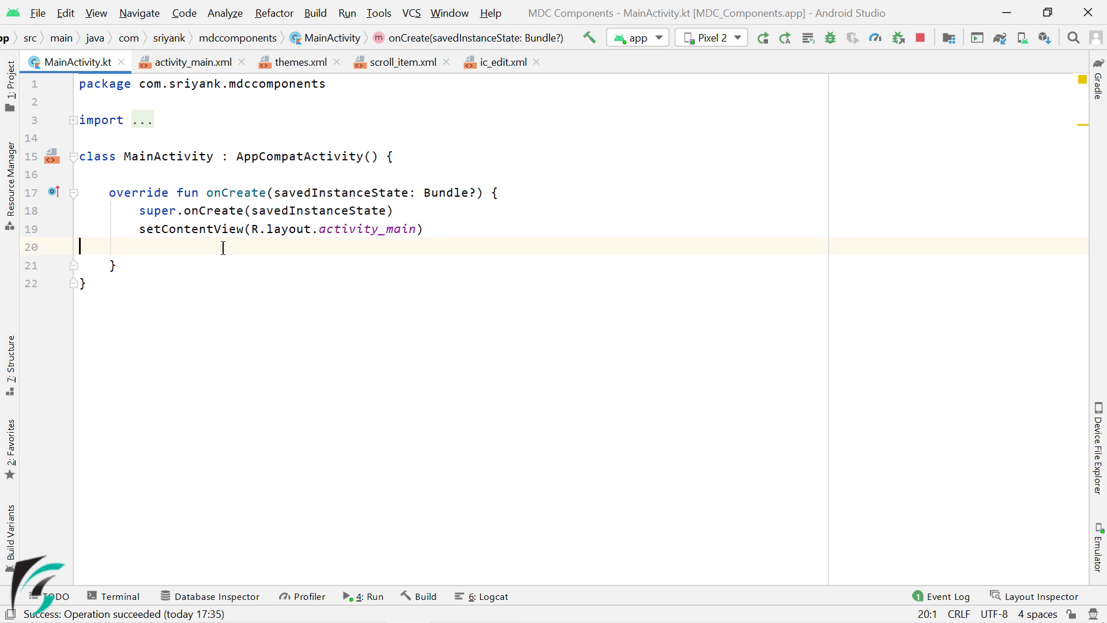
pyautogui.press('Tab')
pyautogui.write('nest')
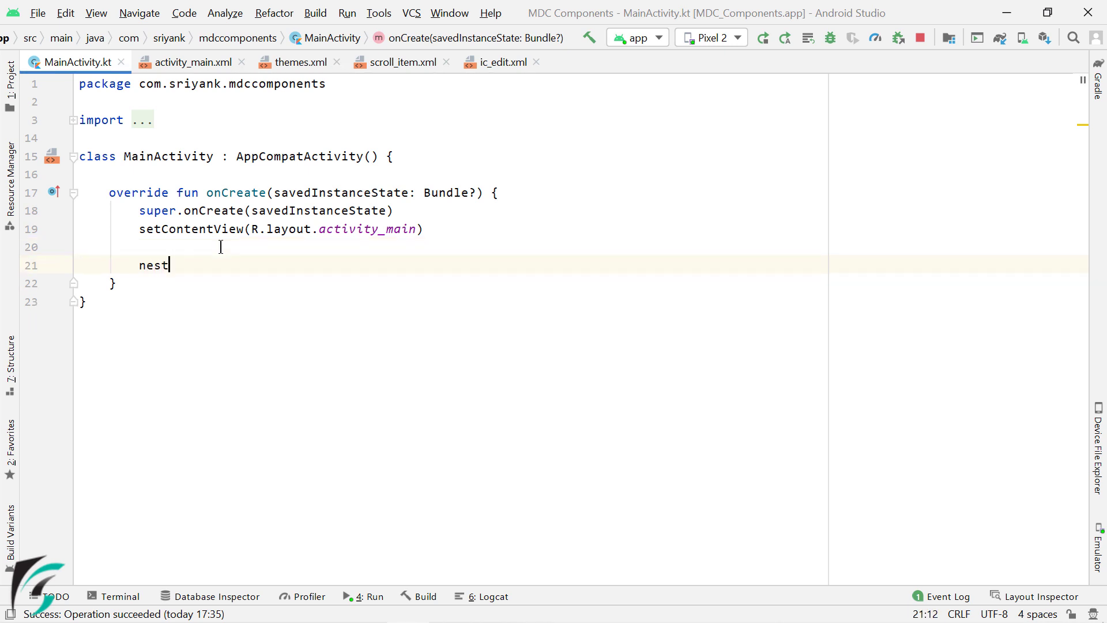
pyautogui.write('ed')
pyautogui.press('Return')
pyautogui.write('.s')
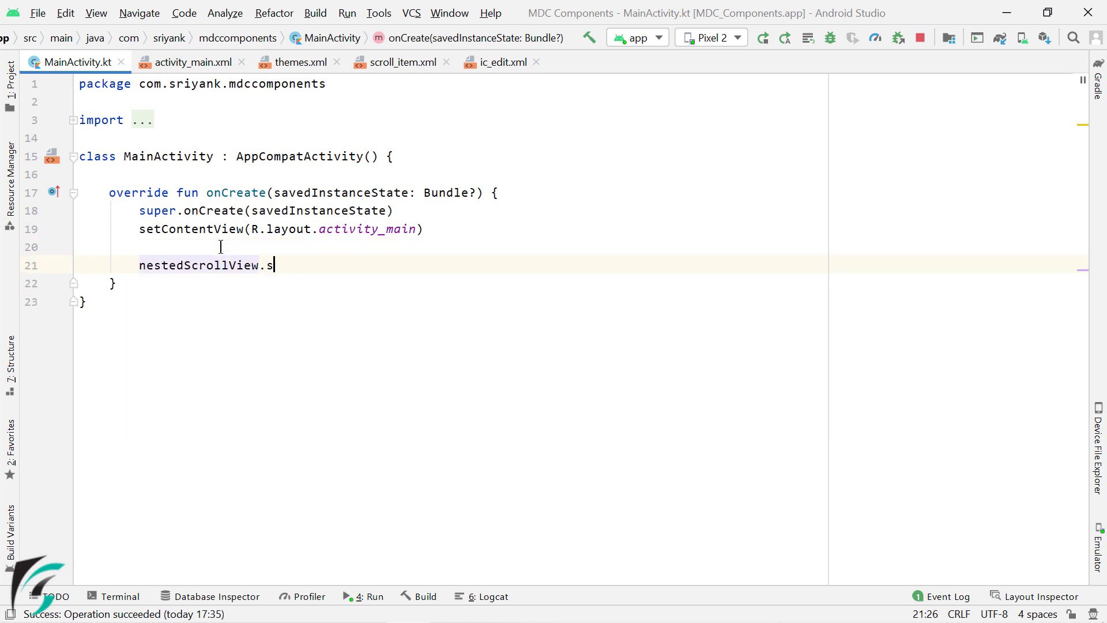
pyautogui.write('etOnSc')
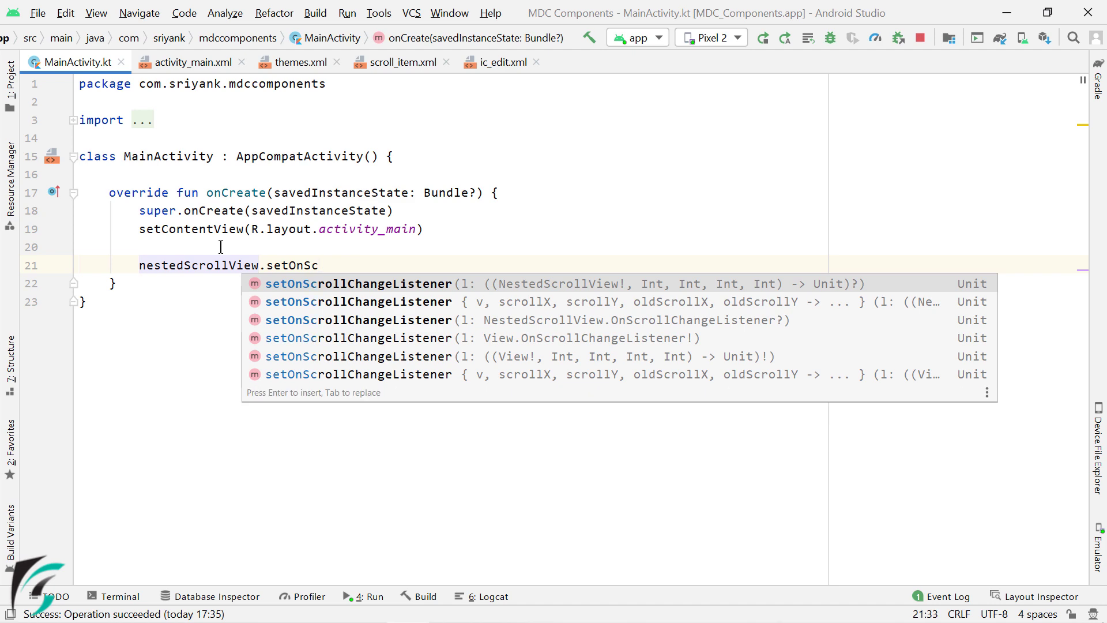
pyautogui.press('Return')
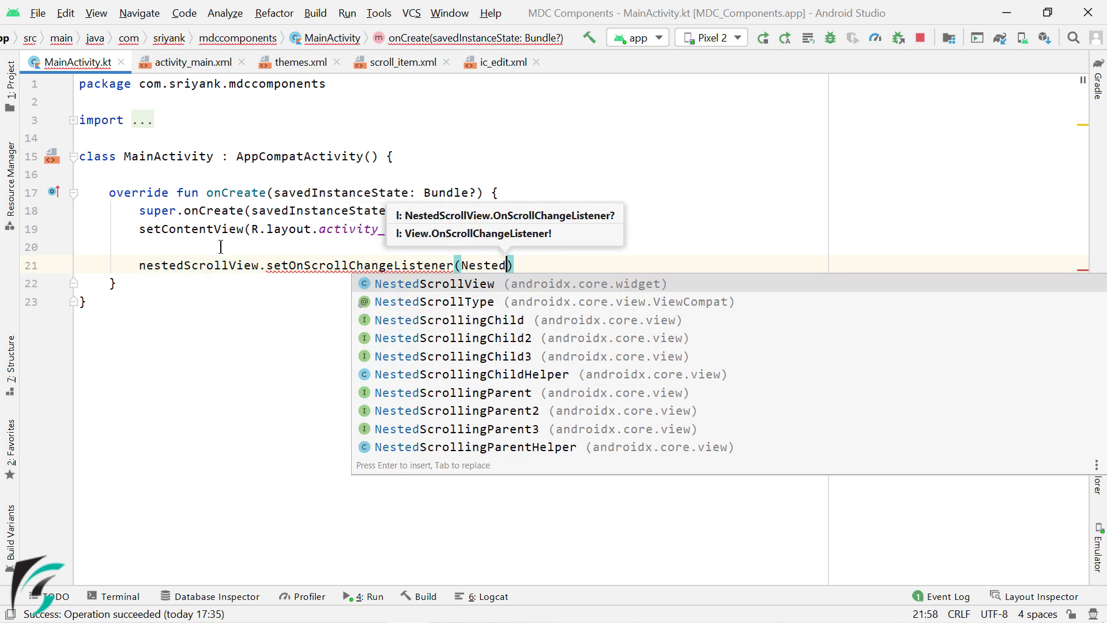
pyautogui.write('Scro')
pyautogui.press('Return')
pyautogui.write('.OnS')
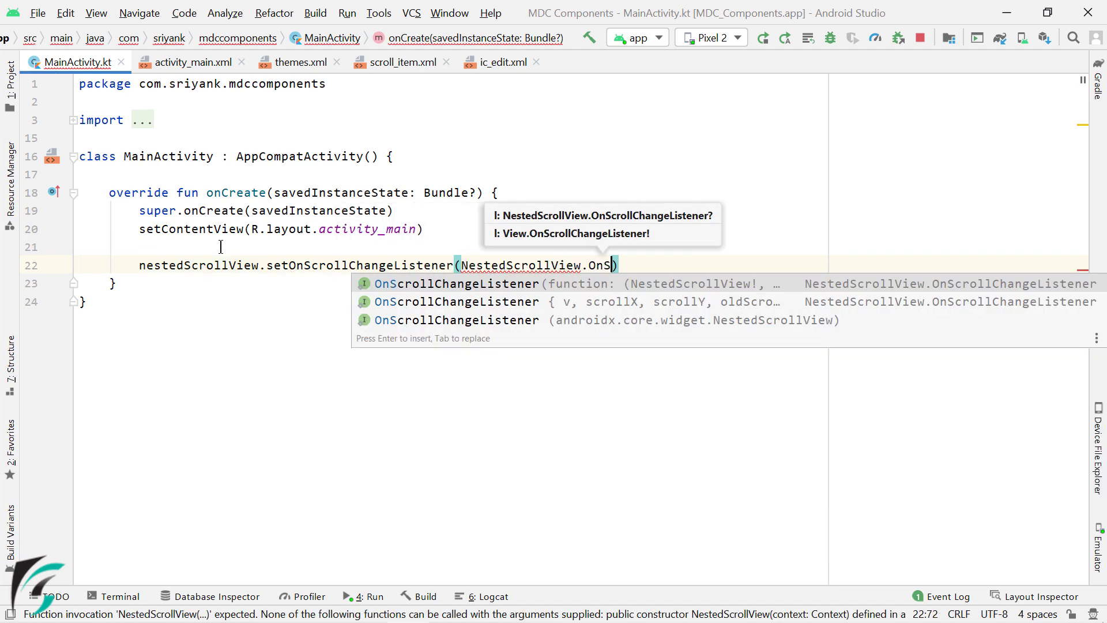
pyautogui.write('cro')
pyautogui.press('Down')
pyautogui.press('Return')
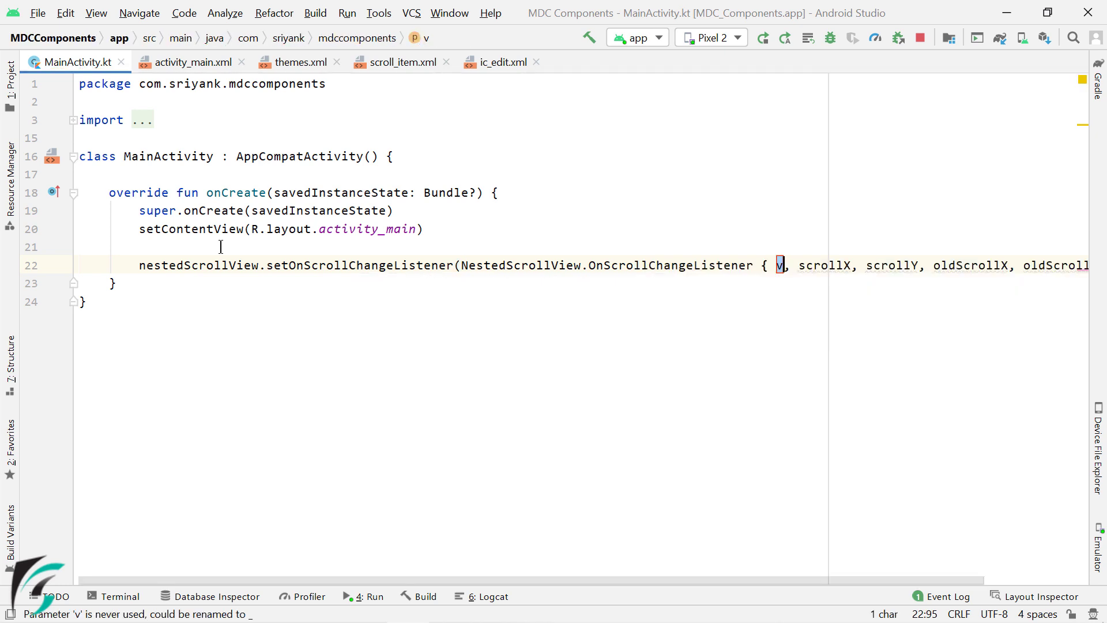
pyautogui.press('Tab')
pyautogui.press('Tab')
pyautogui.press('Tab')
pyautogui.press('Tab')
pyautogui.moveTo(223, 584); pyautogui.dragTo(247, 589)
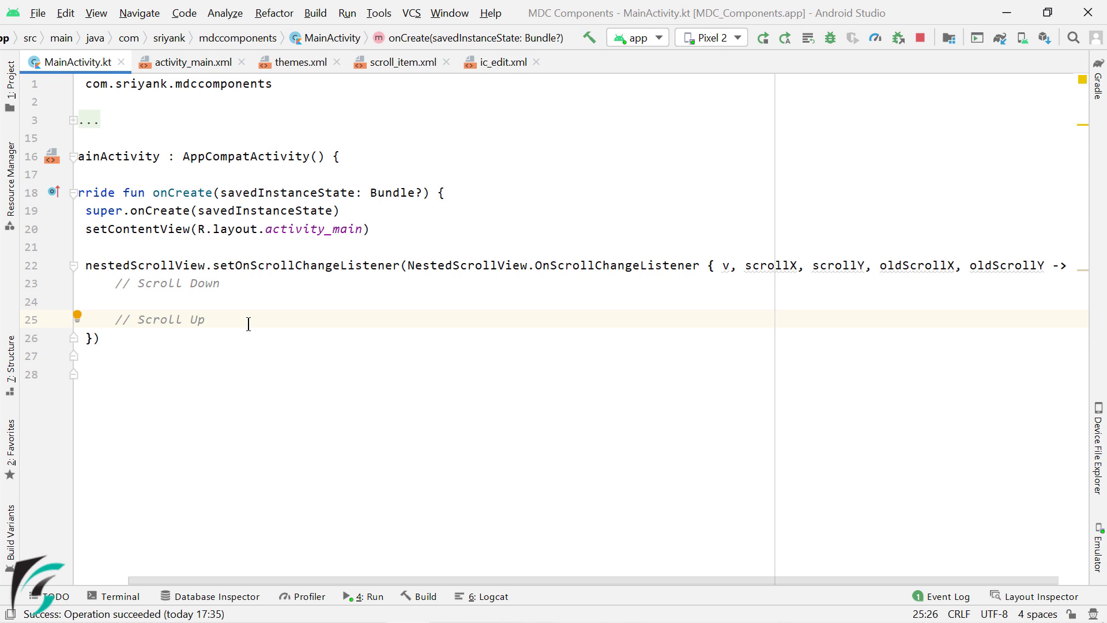
# - Under Scroll Down, write if (scrollY > oldScrollY) calling extendedFab.shrink()
pyautogui.press('Up')
pyautogui.press('Up')
pyautogui.press('Return')
pyautogui.write('if (')
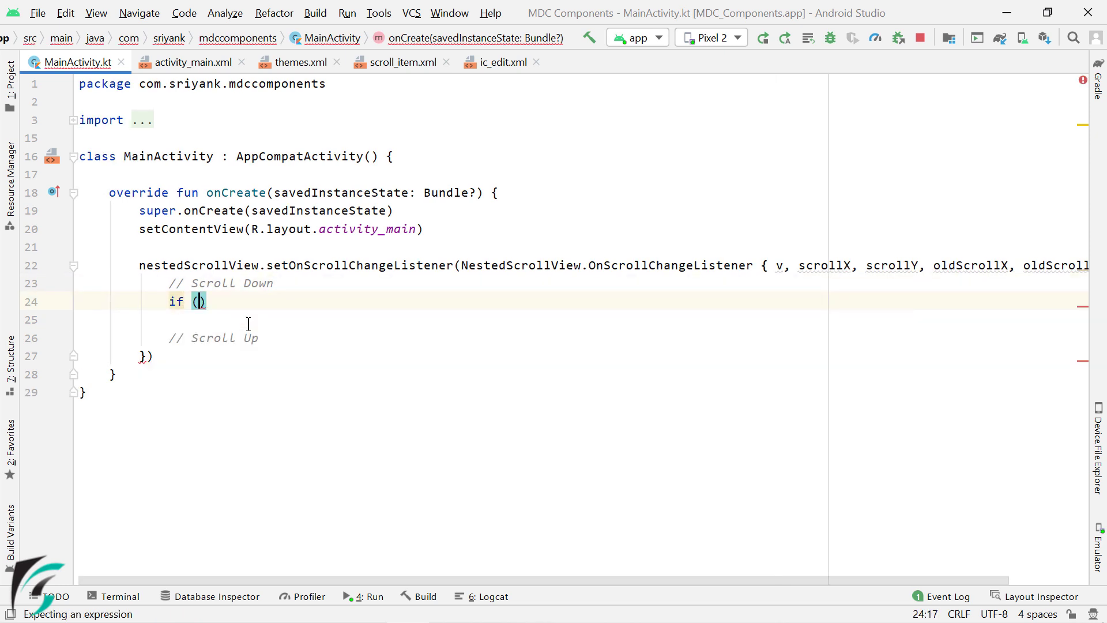
pyautogui.write('scrollY > oldS')
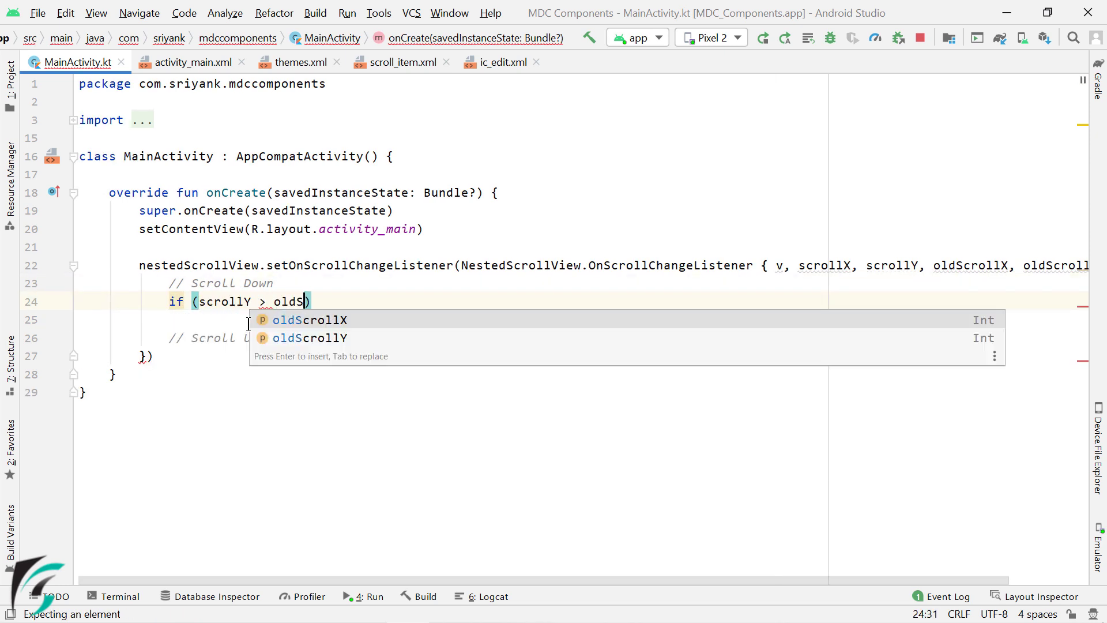
pyautogui.press('Down')
pyautogui.press('Return')
pyautogui.write(') {')
pyautogui.press('Return')
pyautogui.write('exte')
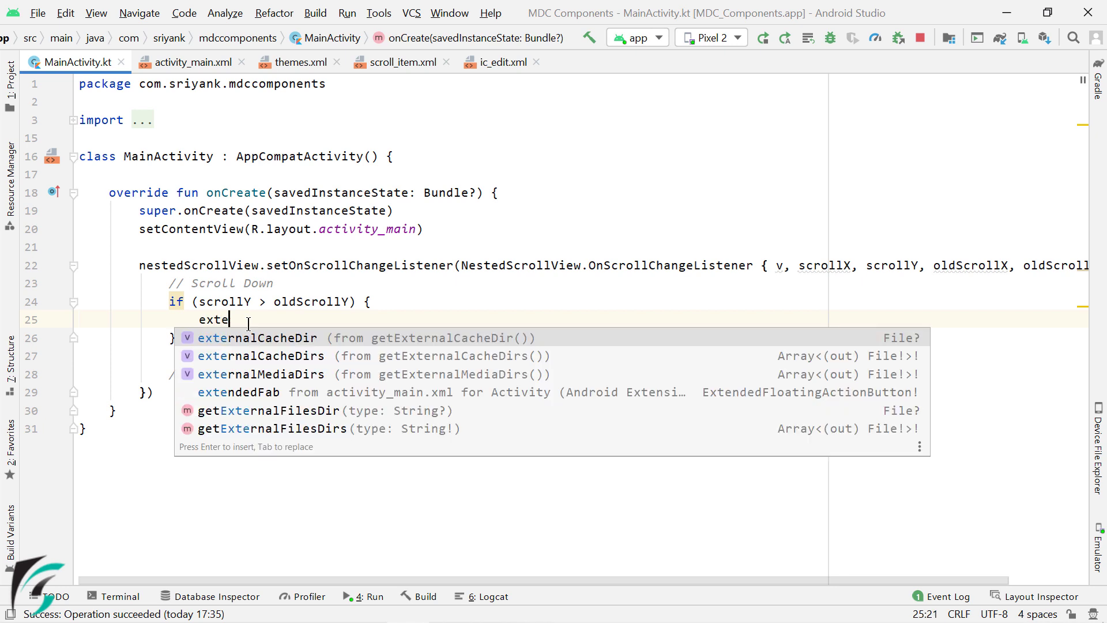
pyautogui.write('ndedFab.shr')
pyautogui.press('Down')
pyautogui.press('Return')
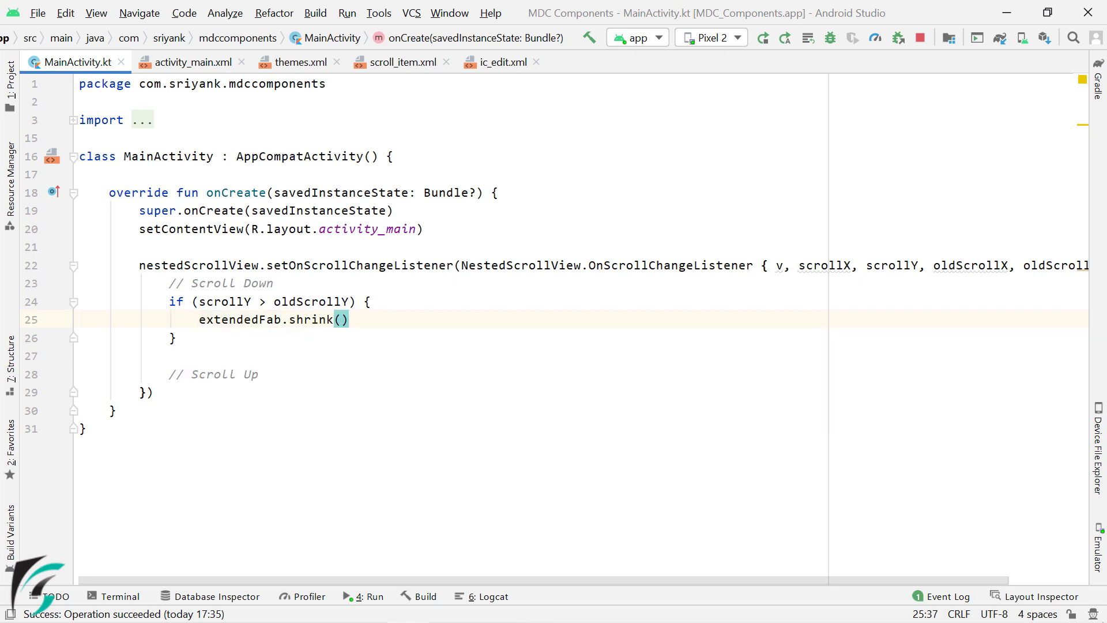
# - Add '&& extendedFab.isExtended' to the scroll-down condition
pyautogui.press('Up')
pyautogui.write('&&')
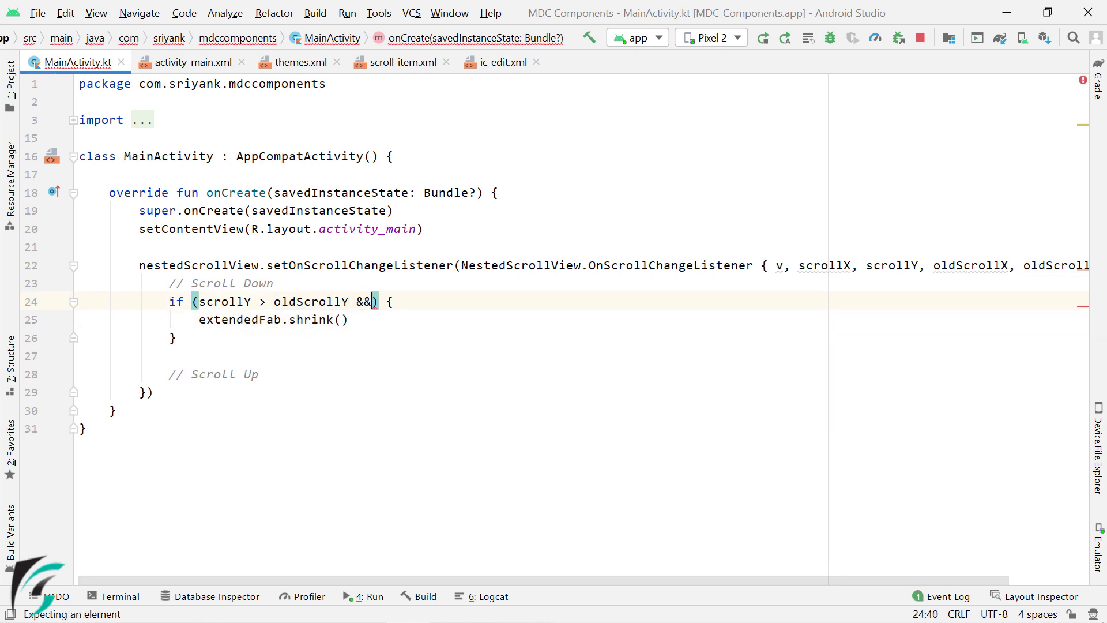
pyautogui.write(' exte')
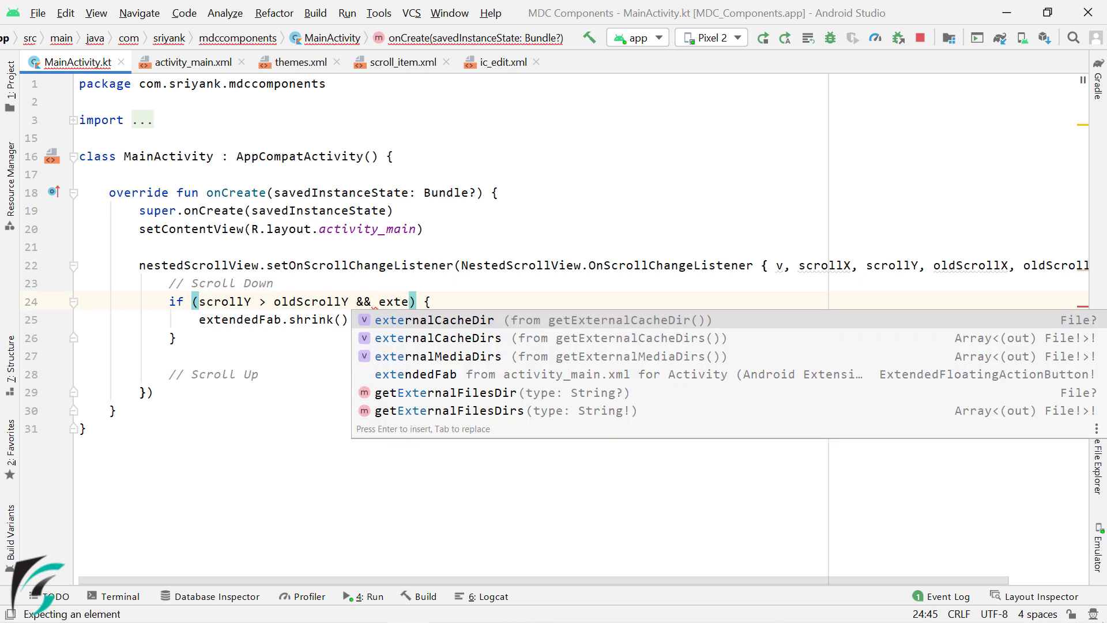
pyautogui.press('Down')
pyautogui.press('Down')
pyautogui.press('Down')
pyautogui.press('Return')
pyautogui.write('.is')
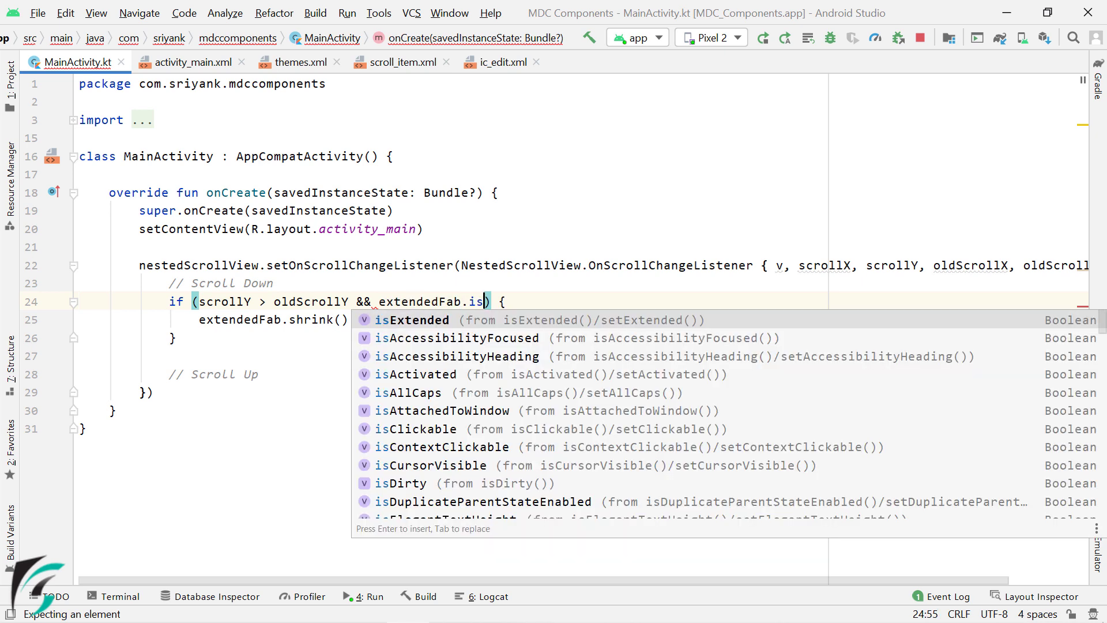
pyautogui.press('Return')
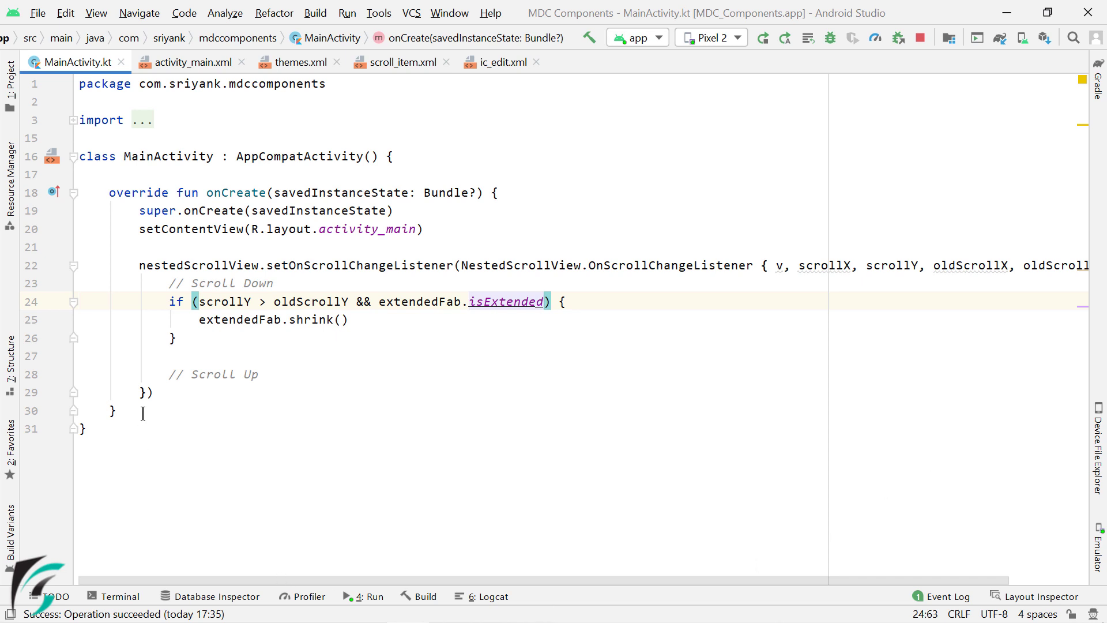
# - Under Scroll Up, add the condition if (scrollY < oldScrollY && !extendedFab.isExtended)
pyautogui.tripleClick(165, 378)
pyautogui.click(276, 376)
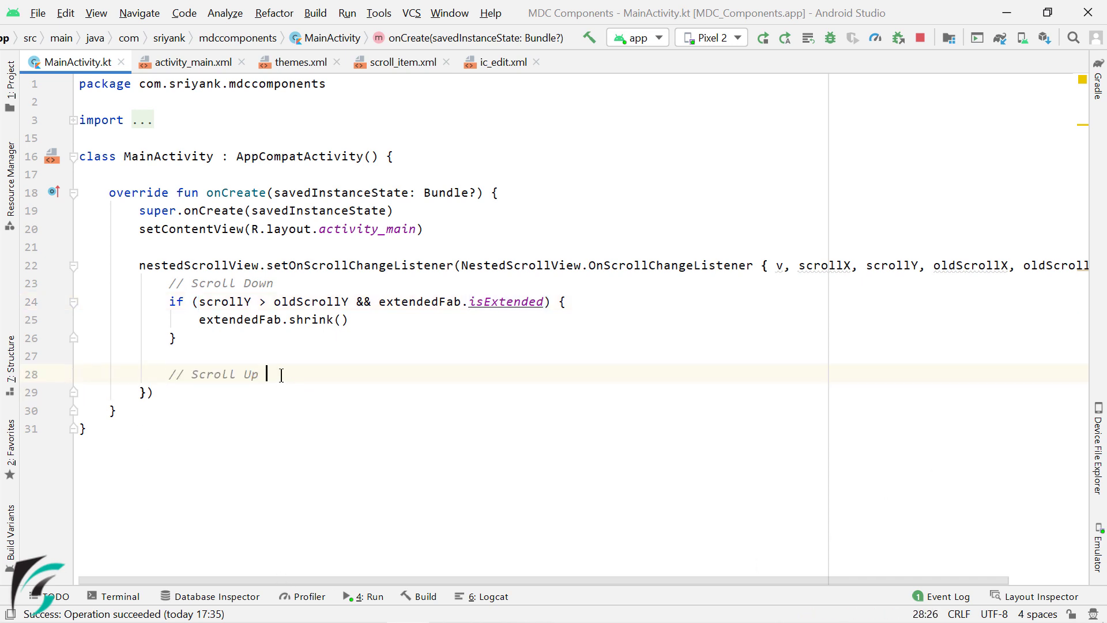
pyautogui.press('Return')
pyautogui.write('if (scro')
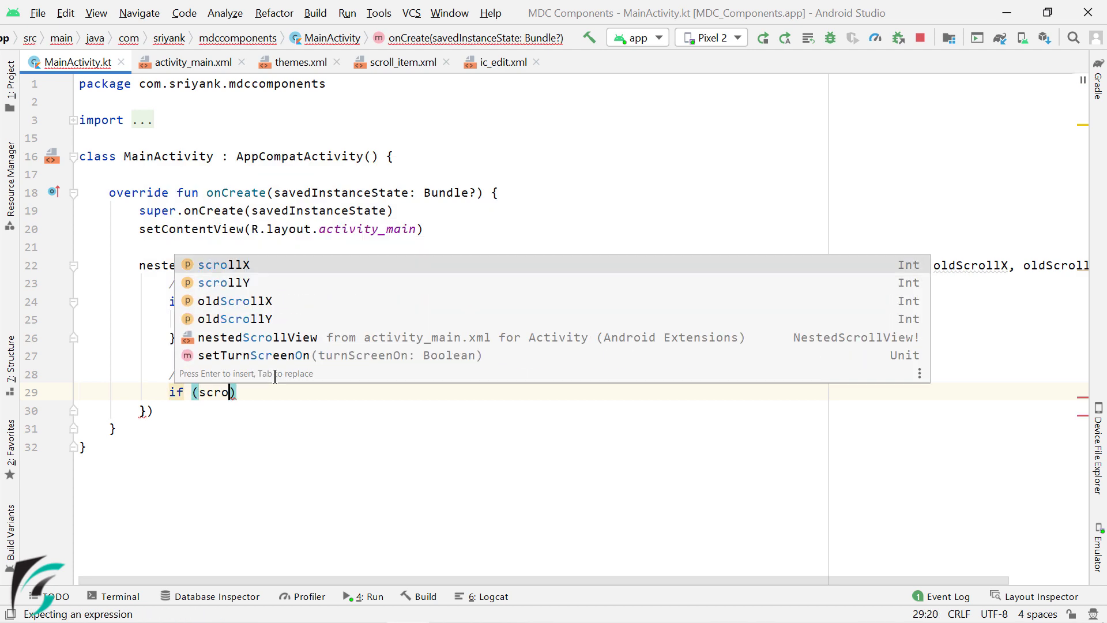
pyautogui.write('llY < oldS')
pyautogui.press('Return')
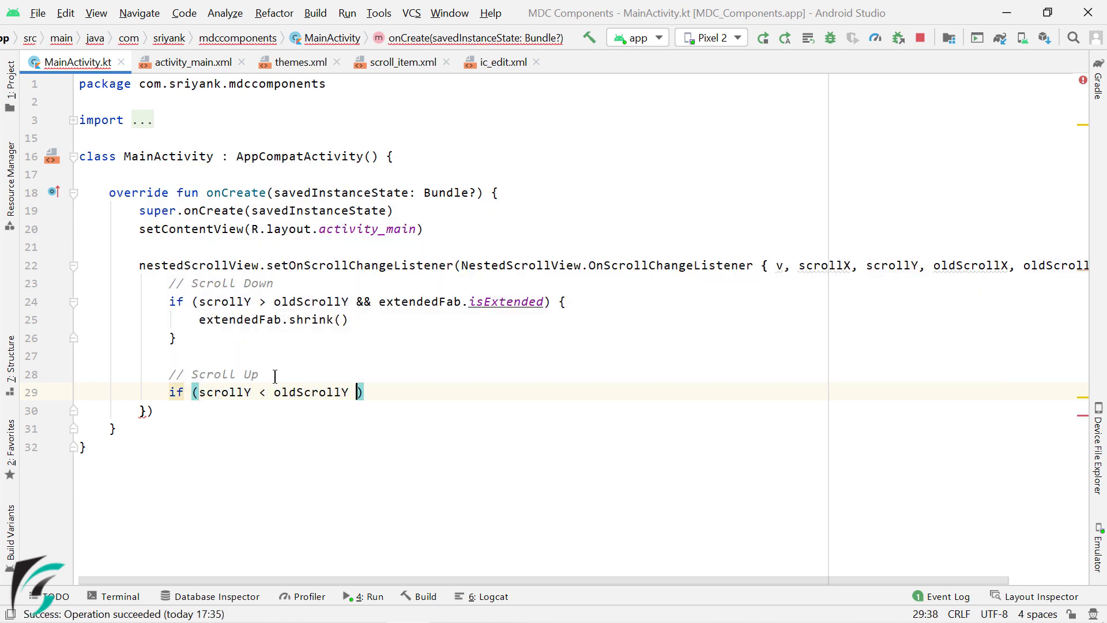
pyautogui.write('&& ex')
pyautogui.press('Return')
pyautogui.write('.is')
pyautogui.press('Return')
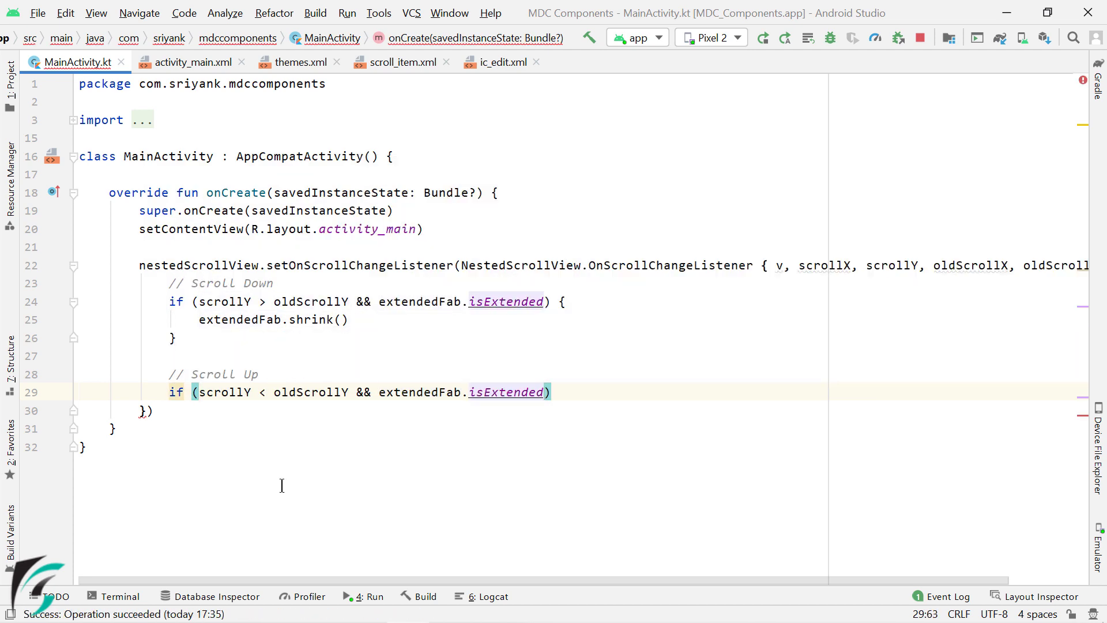
pyautogui.click(378, 392)
pyautogui.write('!')
pyautogui.click(576, 392)
pyautogui.write('{')
# - Call extendedFab.extend() inside the scroll-up block and review the shrink() and extend() calls
pyautogui.press('Return')
pyautogui.write('exten')
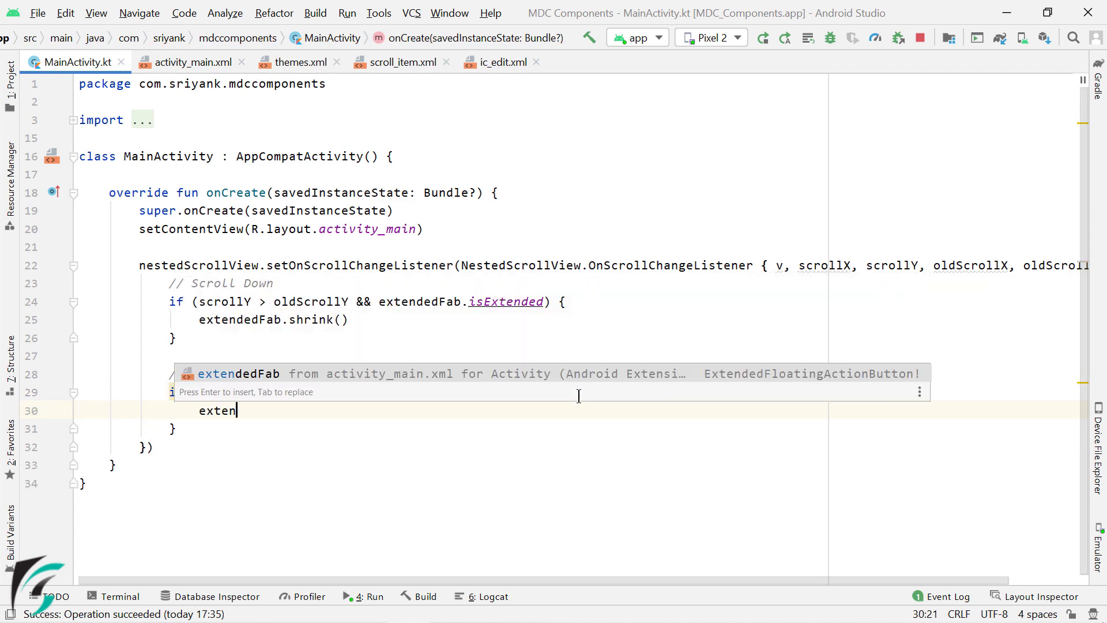
pyautogui.press('Return')
pyautogui.write('.ext')
pyautogui.press('Return')
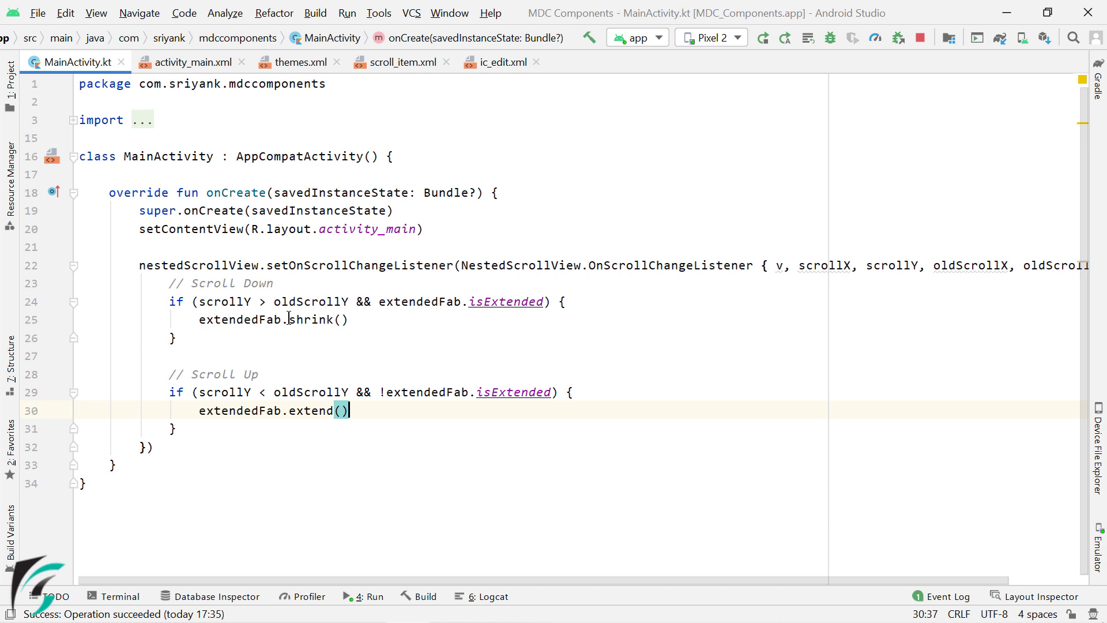
pyautogui.moveTo(289, 319); pyautogui.dragTo(350, 319)
pyautogui.moveTo(289, 410); pyautogui.dragTo(350, 410)
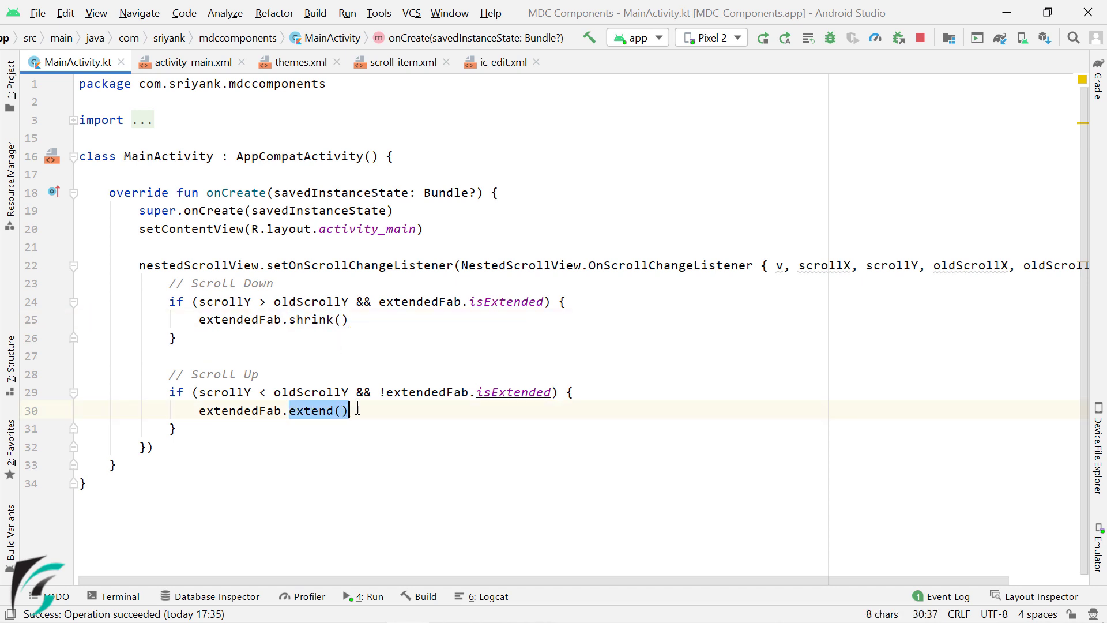
pyautogui.click(368, 410)
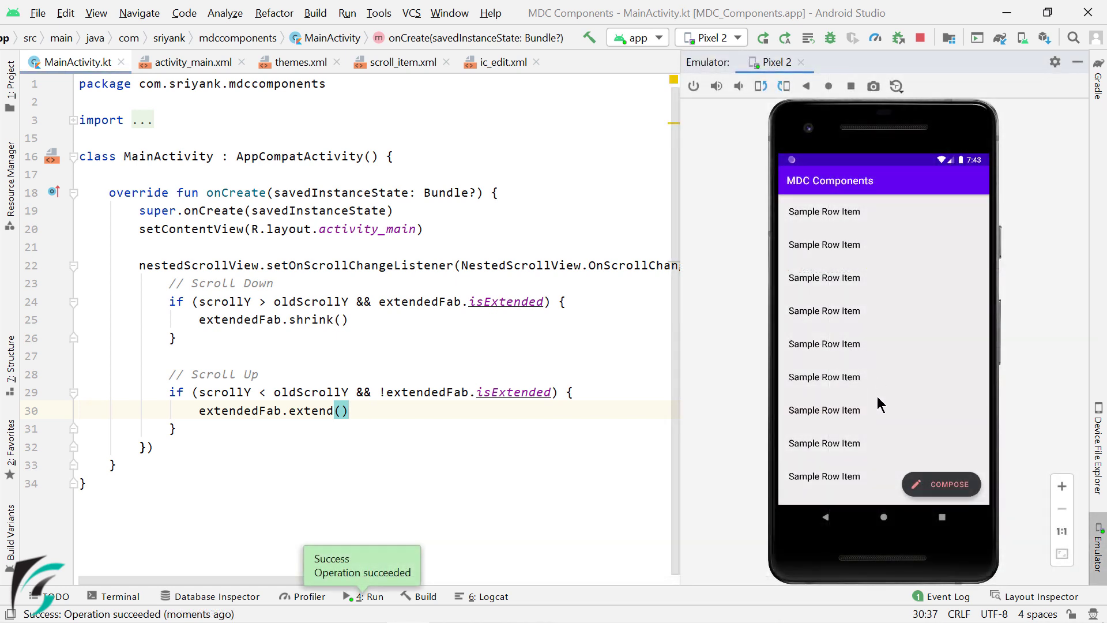
pyautogui.moveTo(883, 388)
pyautogui.mouseDown()
pyautogui.moveTo(889, 301)
pyautogui.moveTo(900, 362)
pyautogui.mouseUp()
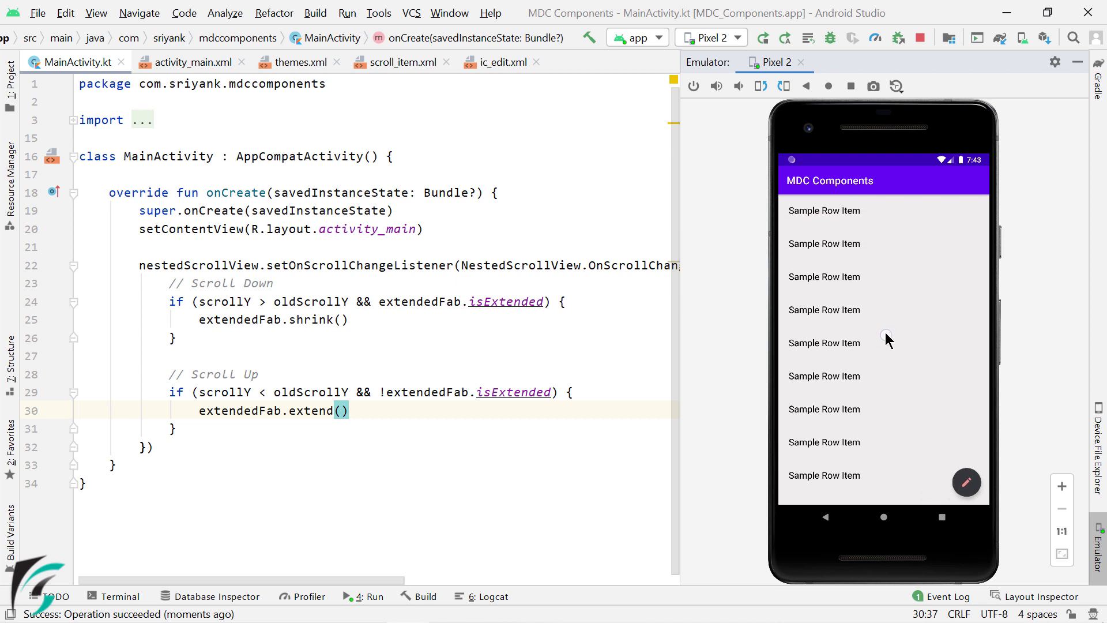
pyautogui.moveTo(886, 365)
pyautogui.mouseDown()
pyautogui.moveTo(888, 320)
pyautogui.moveTo(888, 365)
pyautogui.mouseUp()
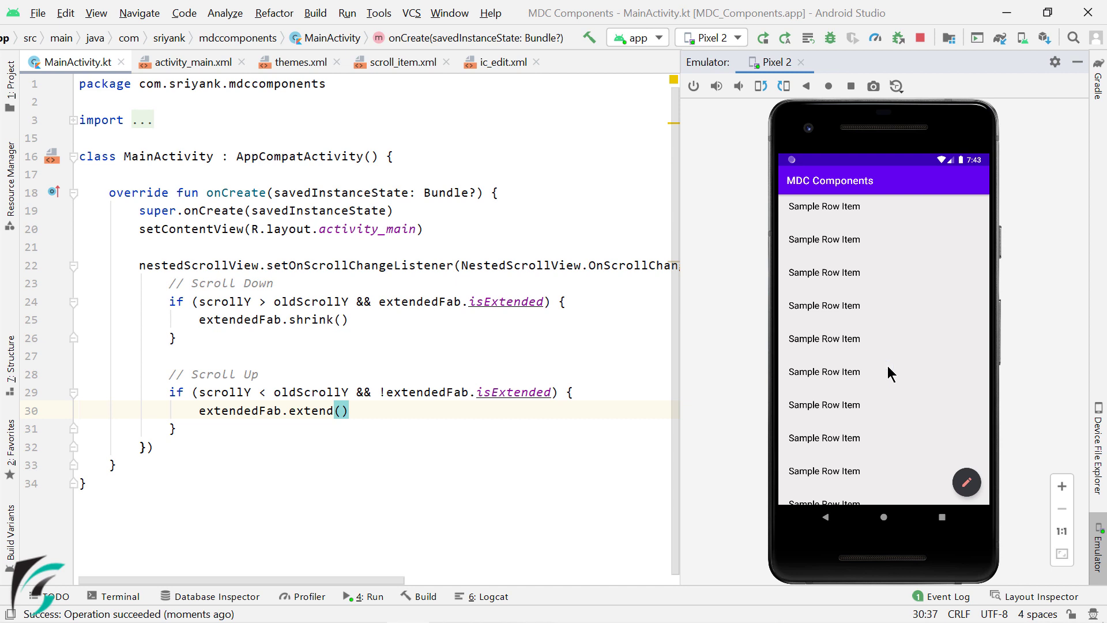
# - Swipe the emulator list to watch the FAB shrink and re-extend
pyautogui.moveTo(887, 366)
pyautogui.mouseDown()
pyautogui.moveTo(891, 482)
pyautogui.moveTo(888, 453)
pyautogui.mouseUp()
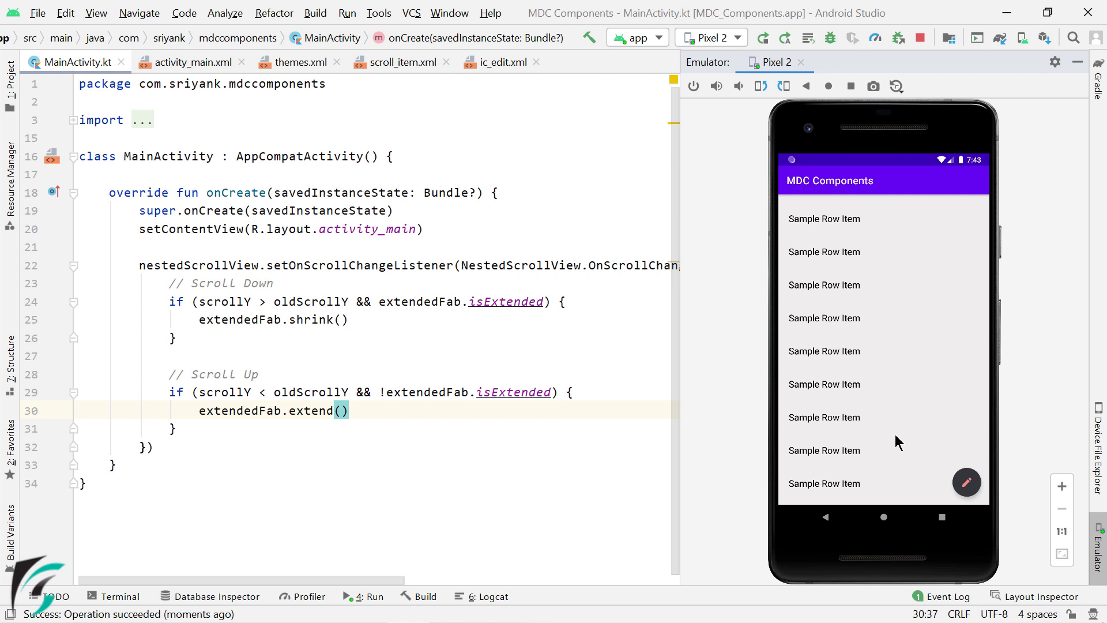
# - Change line 24 to 'scrollY > oldScrollY + 20' and move to line 29's condition
pyautogui.click(349, 301)
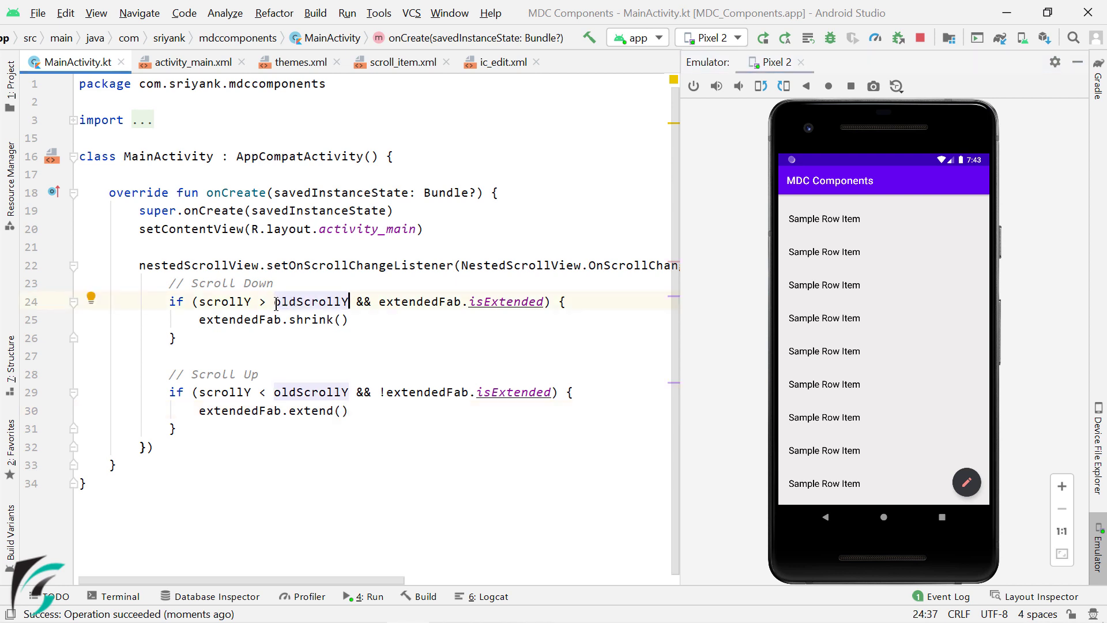
pyautogui.moveTo(277, 301); pyautogui.dragTo(350, 301)
pyautogui.click(351, 301)
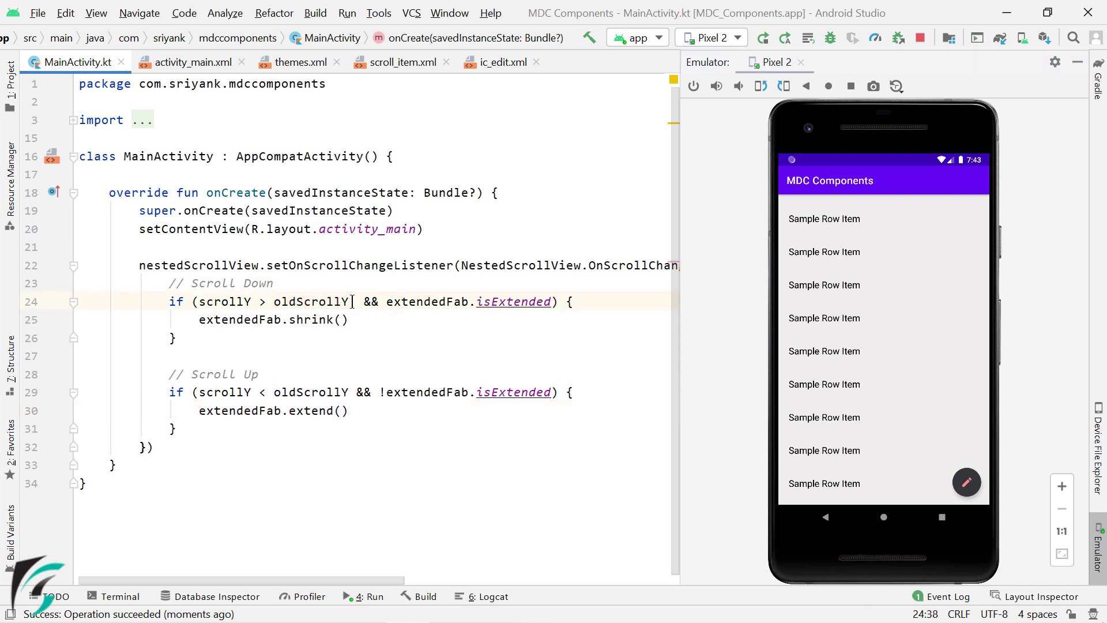
pyautogui.write('+ ')
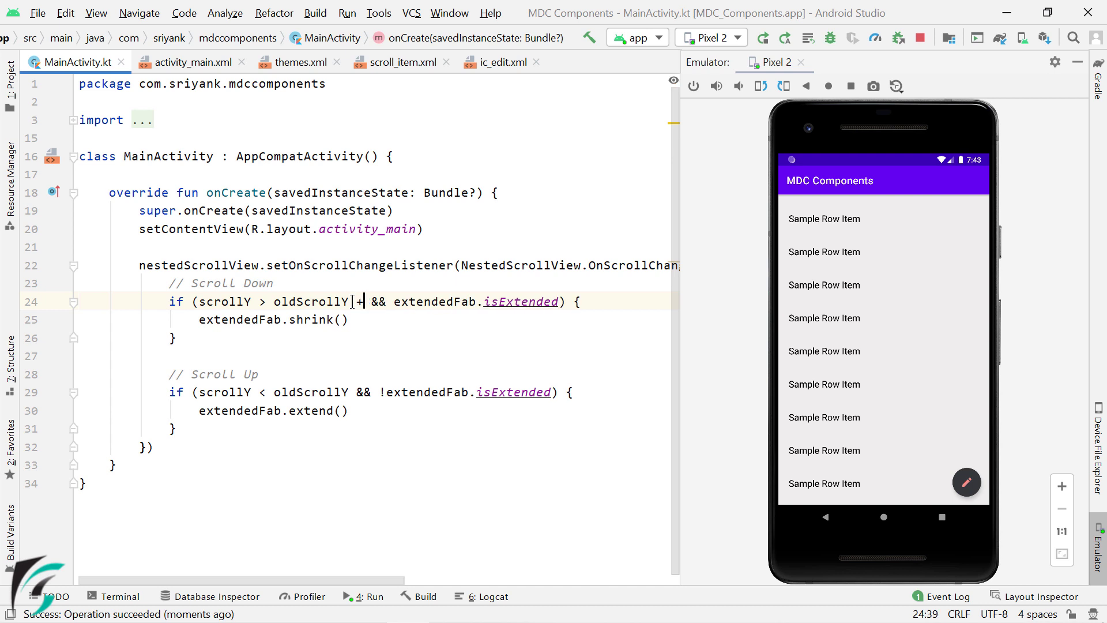
pyautogui.write('20')
pyautogui.moveTo(387, 301); pyautogui.dragTo(273, 301)
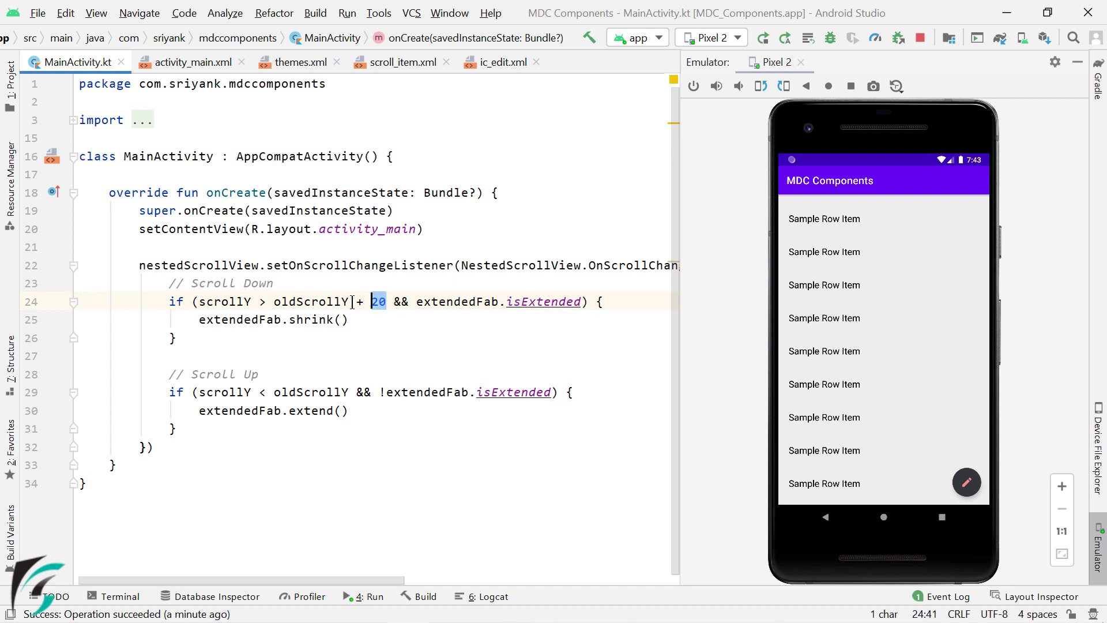
pyautogui.doubleClick(236, 301)
pyautogui.click(271, 301)
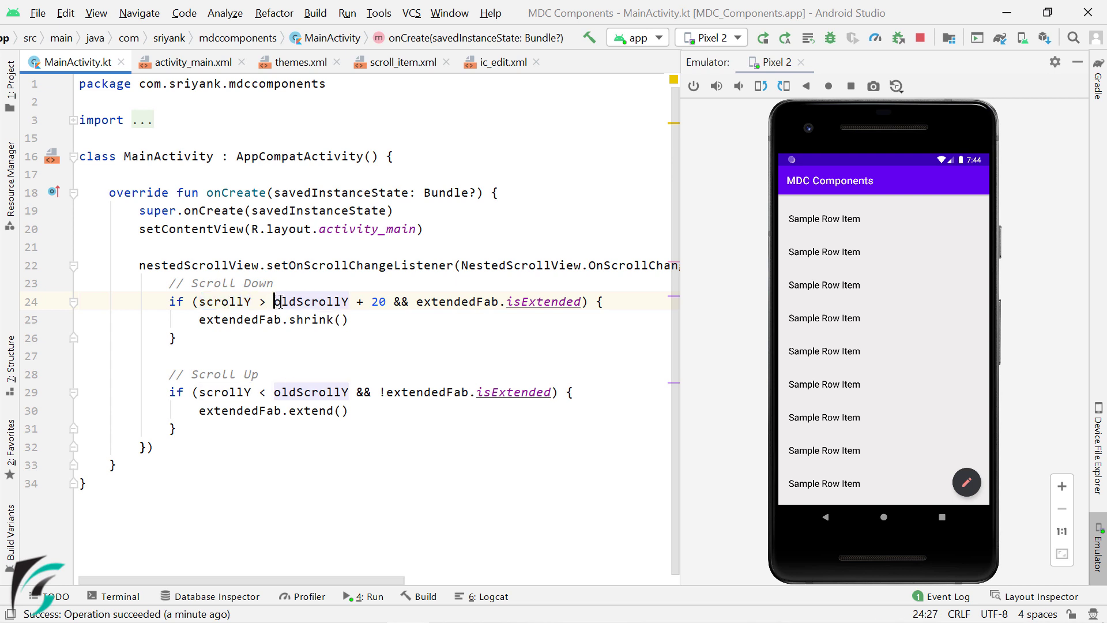
pyautogui.moveTo(273, 301); pyautogui.dragTo(387, 301)
pyautogui.click(387, 302)
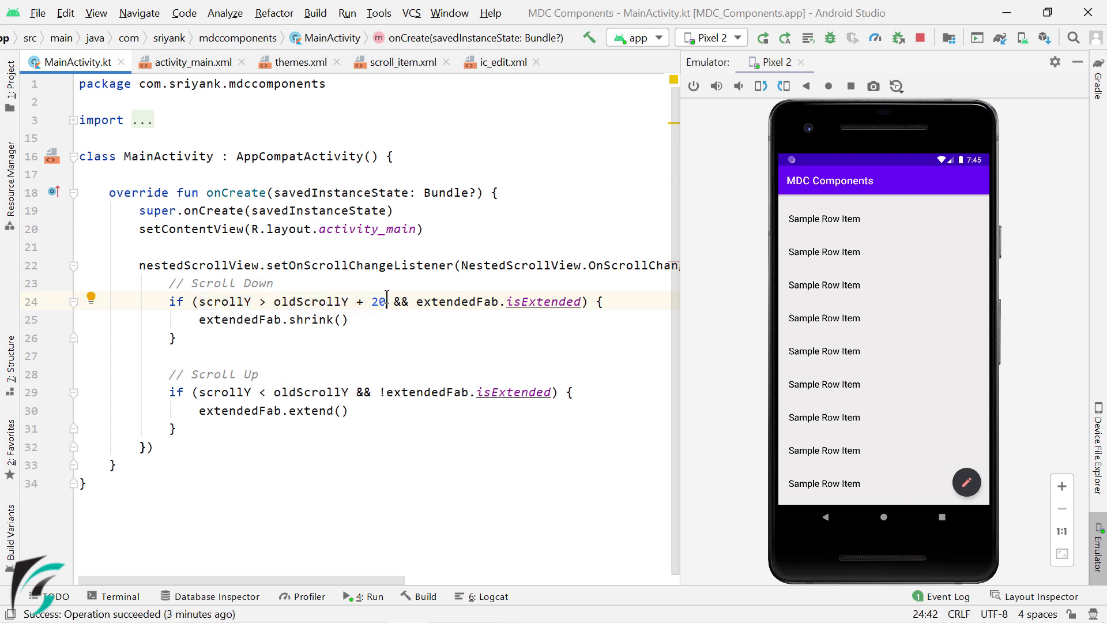
pyautogui.press('BackSpace')
pyautogui.press('BackSpace')
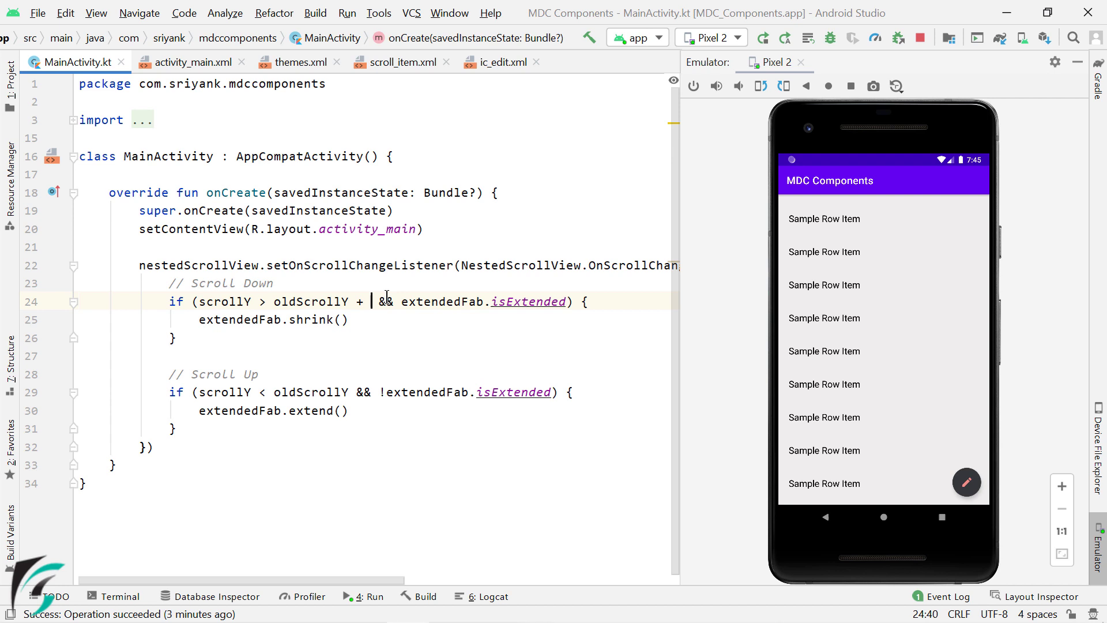
pyautogui.write('100')
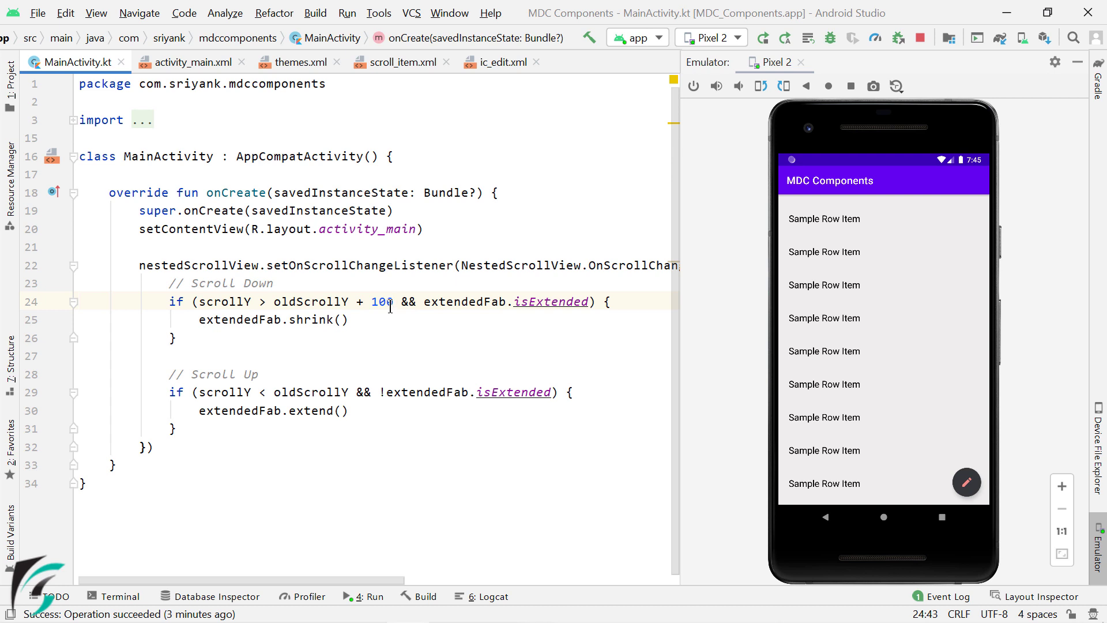
pyautogui.press('BackSpace')
pyautogui.press('BackSpace')
pyautogui.press('BackSpace')
pyautogui.write('20')
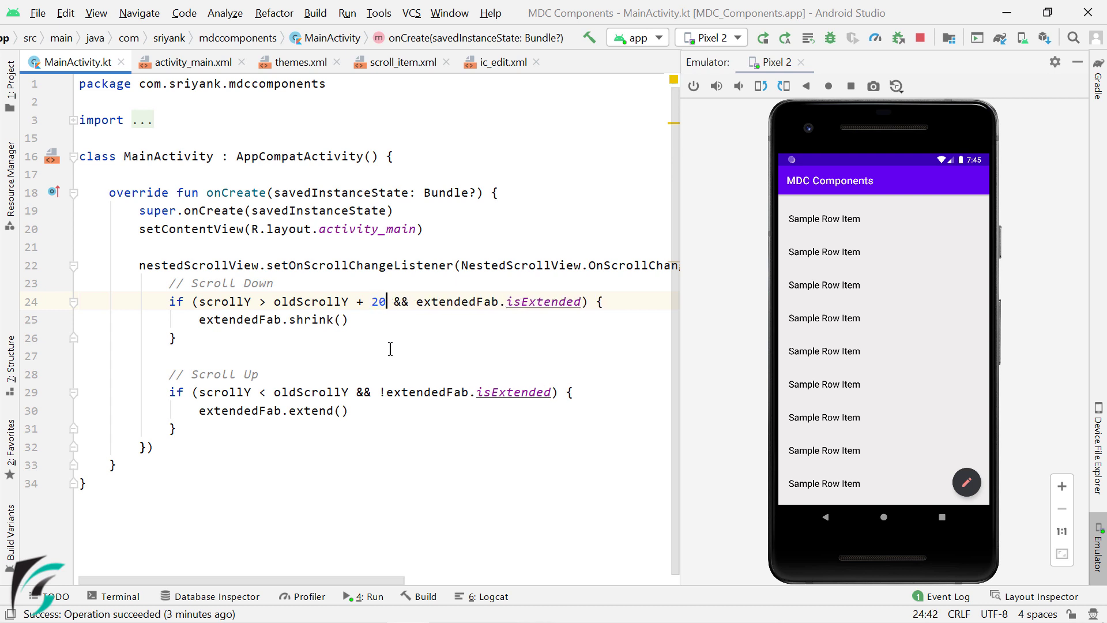
pyautogui.click(350, 392)
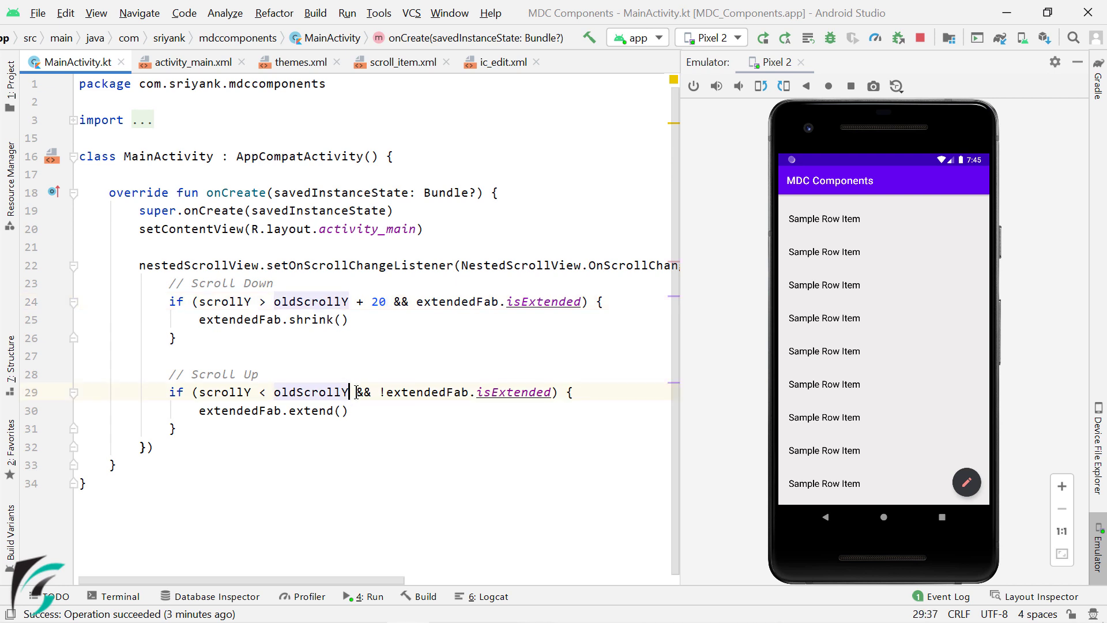
pyautogui.write('-')
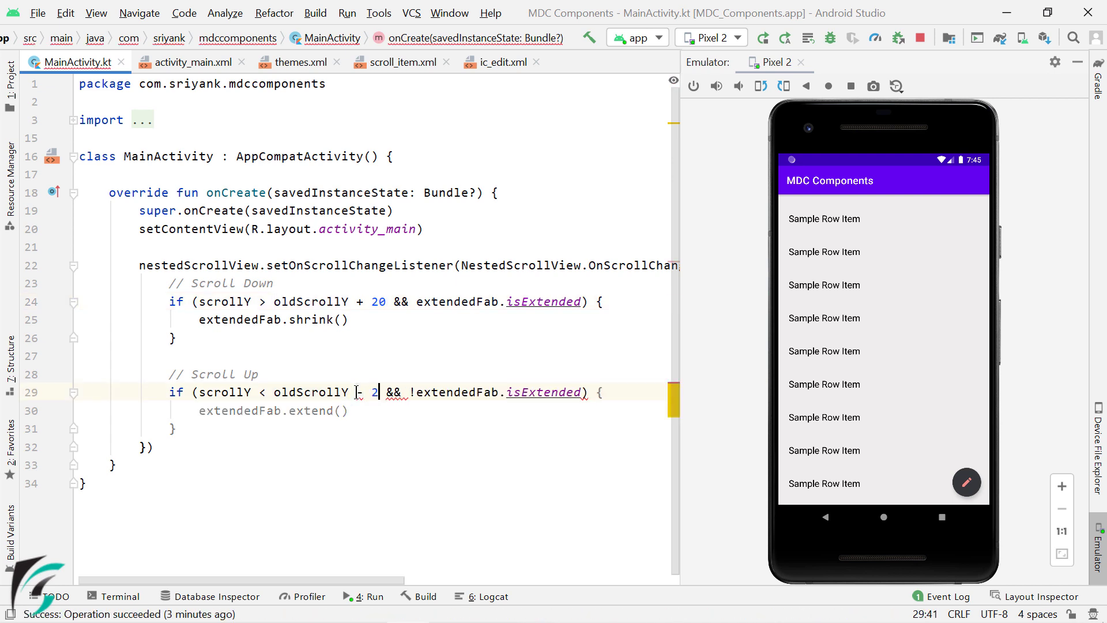
pyautogui.write(' 20')
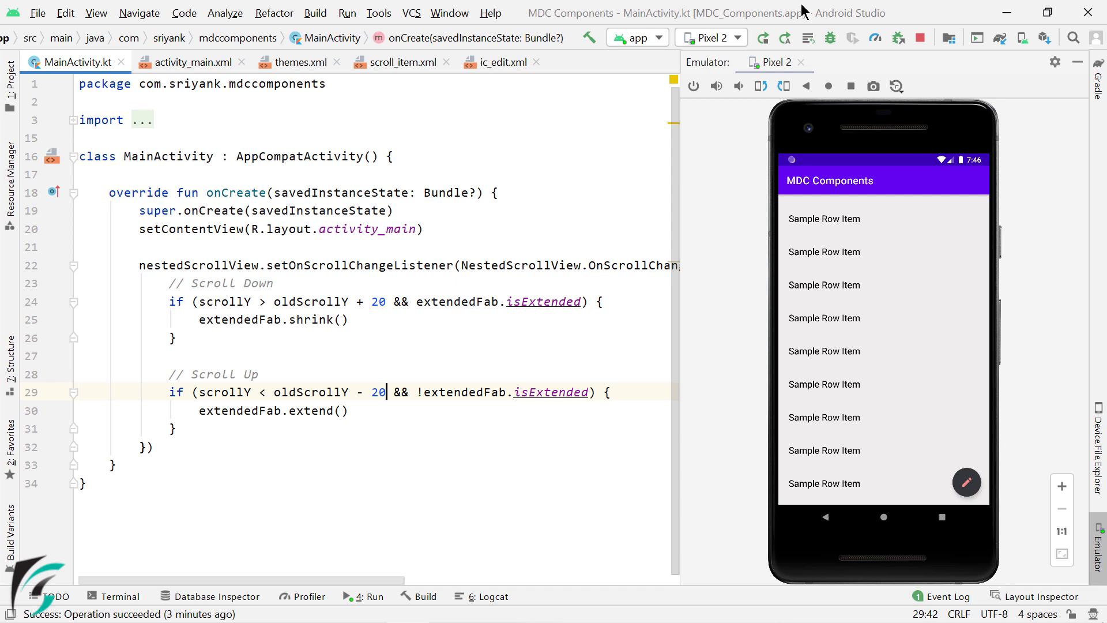
# - Apply the code changes to the running app and scroll the emulator list
pyautogui.click(783, 38)
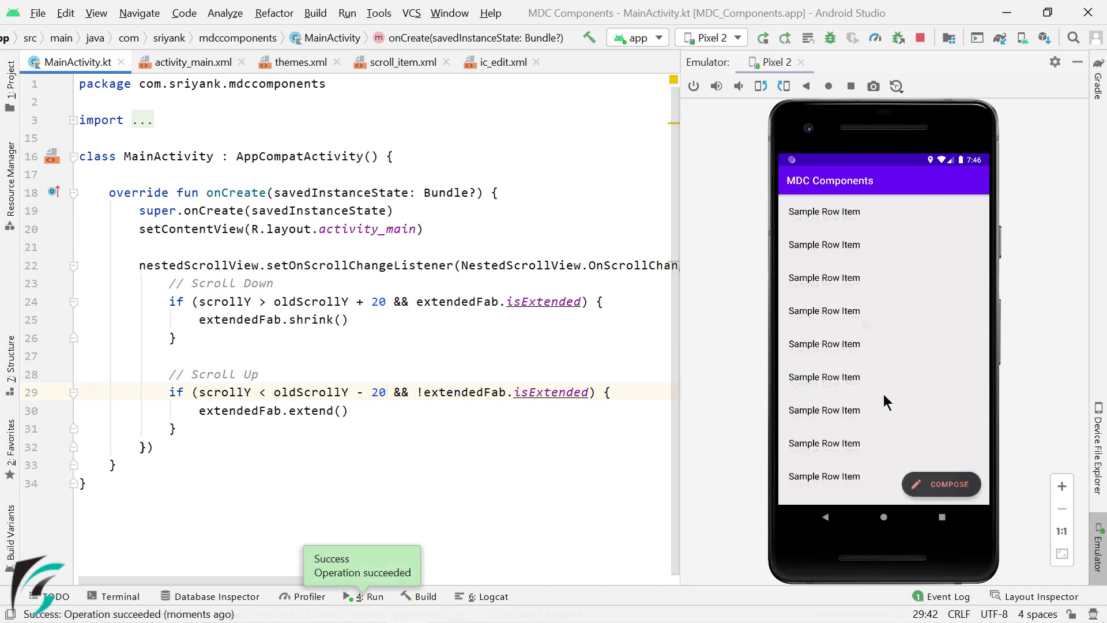
pyautogui.moveTo(885, 390); pyautogui.dragTo(895, 296)
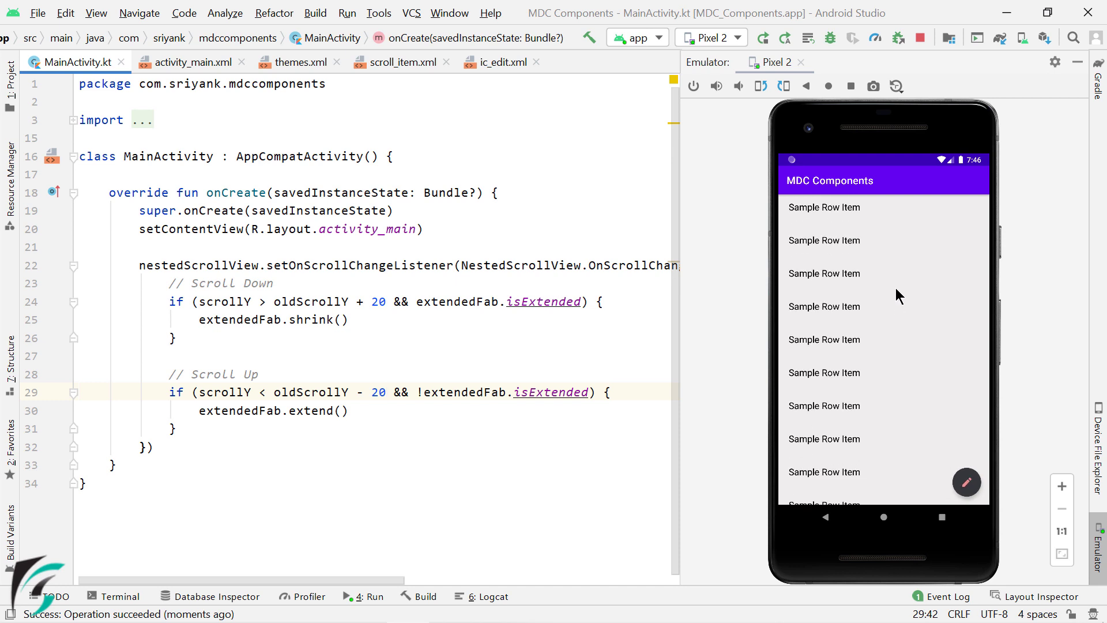
pyautogui.moveTo(895, 296)
pyautogui.mouseDown()
pyautogui.moveTo(919, 378)
pyautogui.moveTo(918, 329)
pyautogui.moveTo(922, 381)
pyautogui.moveTo(926, 352)
pyautogui.moveTo(937, 423)
pyautogui.mouseUp()
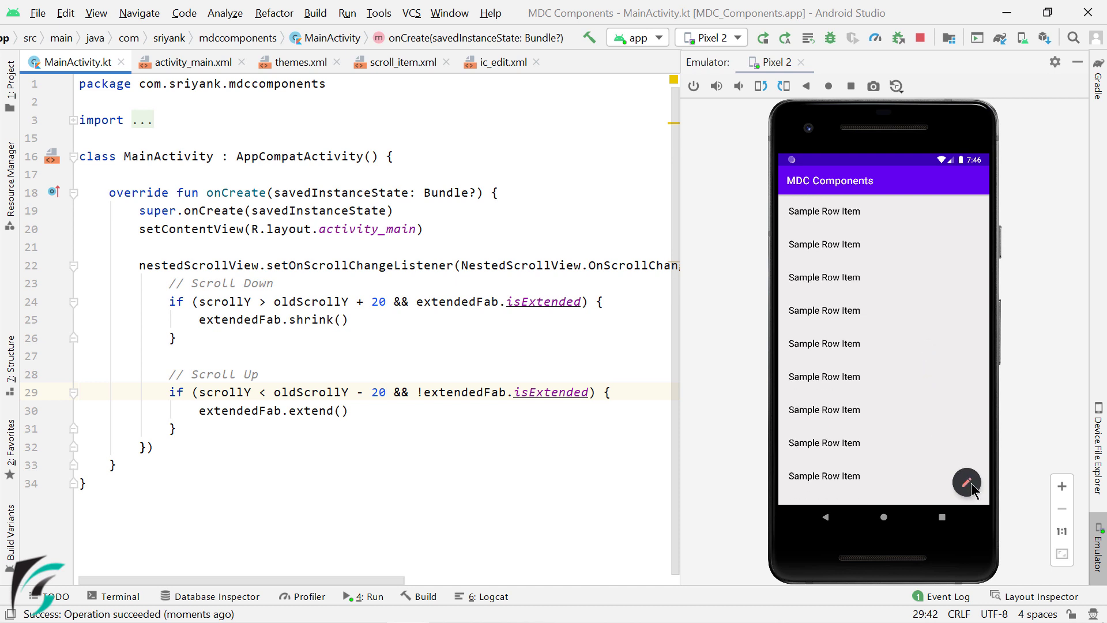
# - Scroll the list down and back to the top; the FAB stays shrunk
pyautogui.moveTo(879, 340)
pyautogui.mouseDown()
pyautogui.moveTo(903, 451)
pyautogui.moveTo(914, 368)
pyautogui.mouseUp()
pyautogui.scroll(-1, 894, 405)
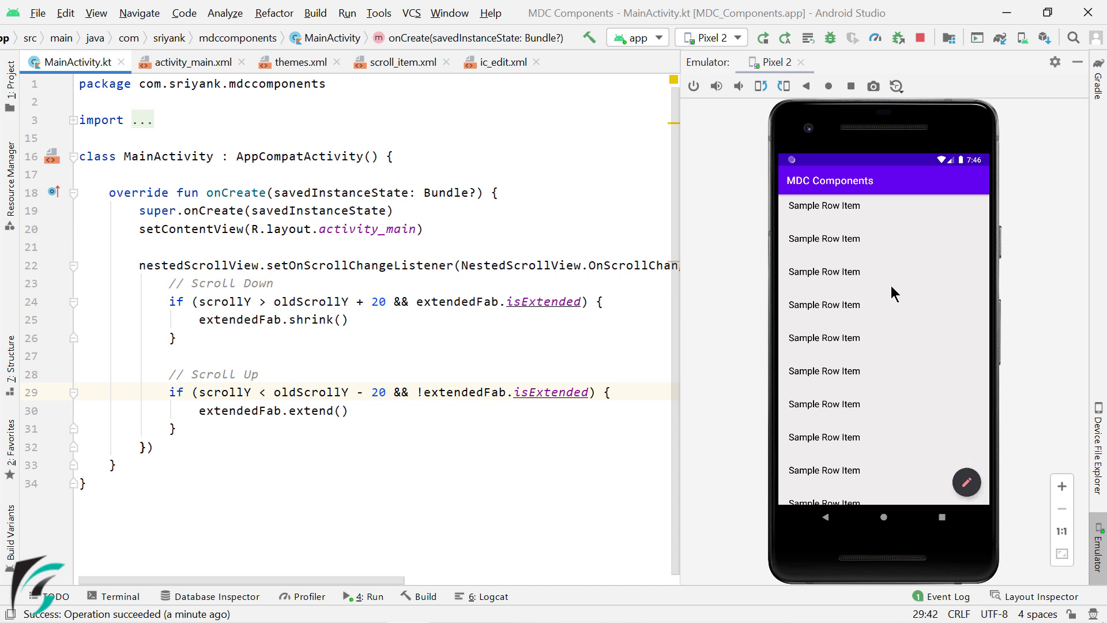
pyautogui.moveTo(892, 286); pyautogui.dragTo(892, 296)
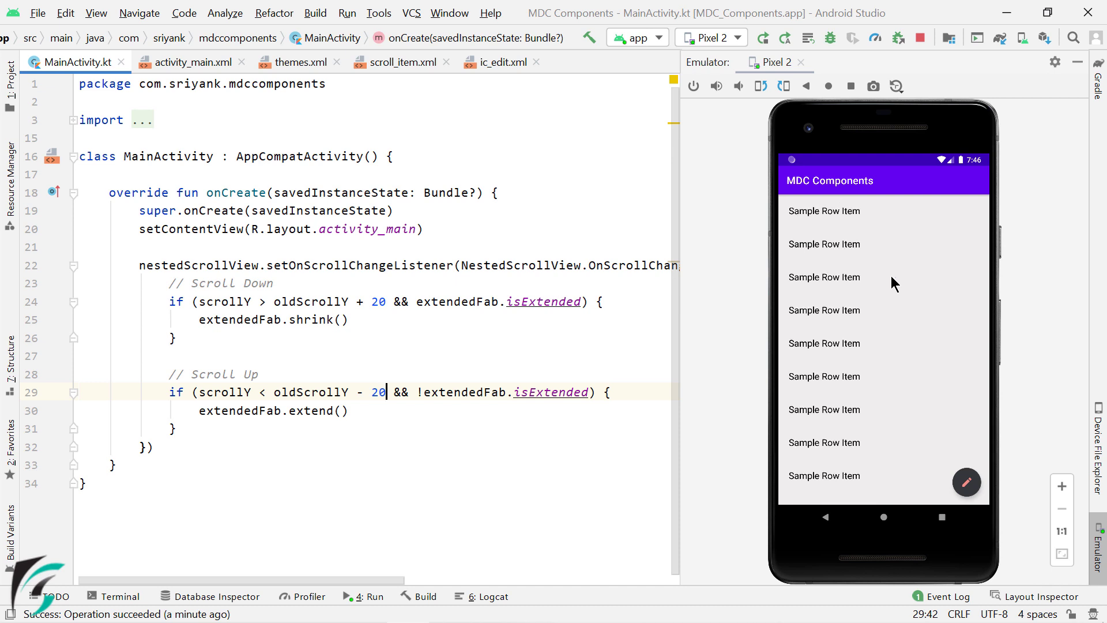
pyautogui.moveTo(891, 278); pyautogui.dragTo(895, 313)
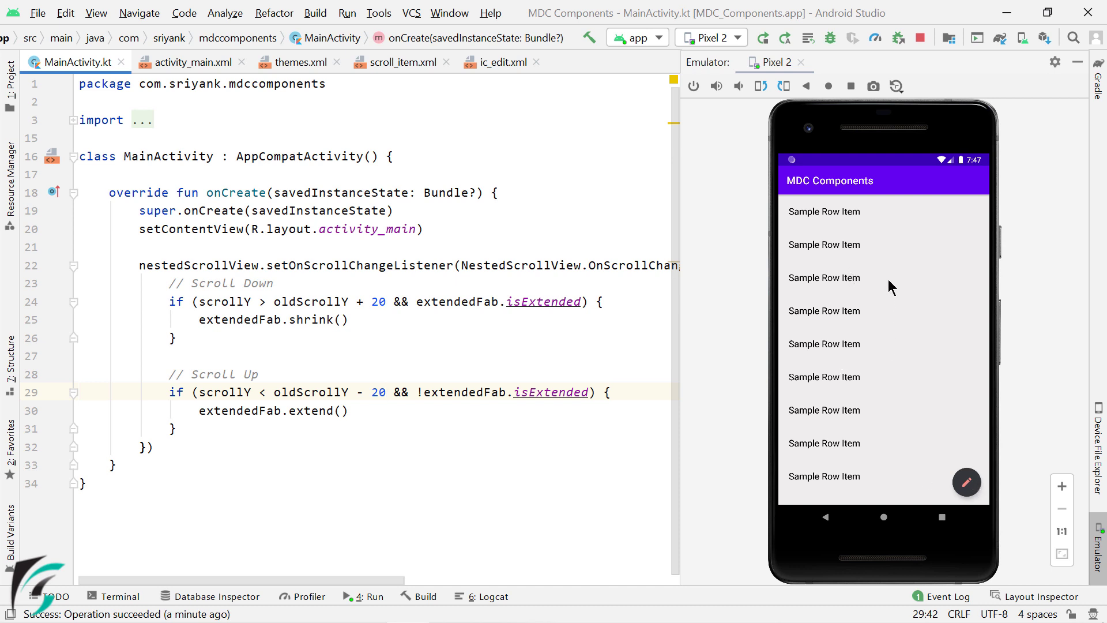
pyautogui.moveTo(888, 280); pyautogui.dragTo(889, 377)
# - Add '// At the top' with if (scrollY == 0) { extendedFab.extend() } and verify in the app
pyautogui.click(232, 426)
pyautogui.press('Return')
pyautogui.press('Return')
pyautogui.write('// At the top')
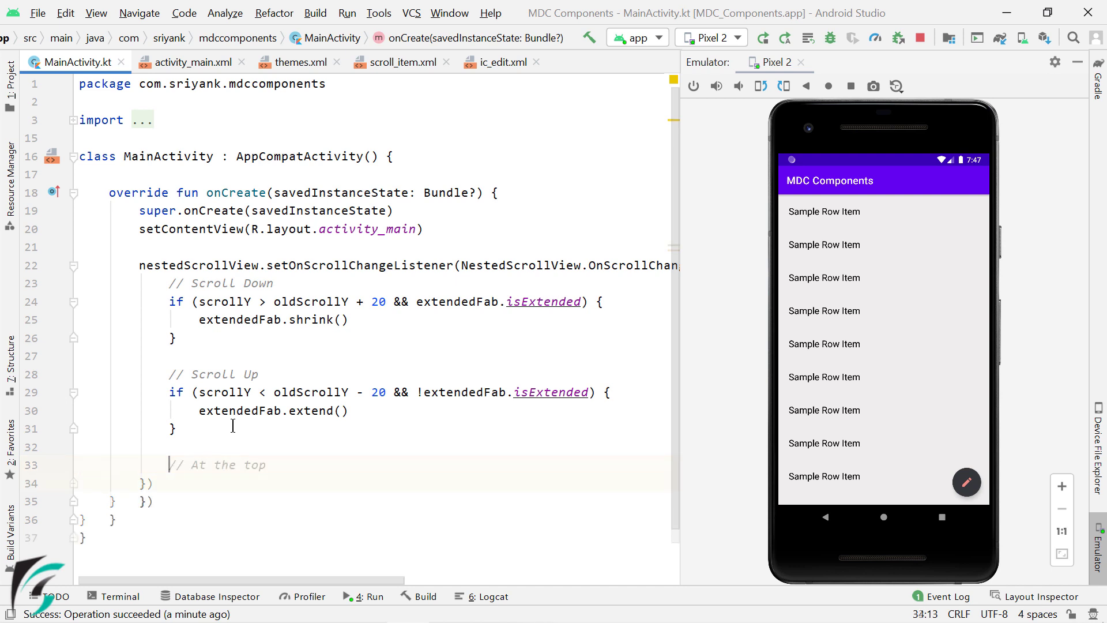
pyautogui.press('Return')
pyautogui.write('if (scroll')
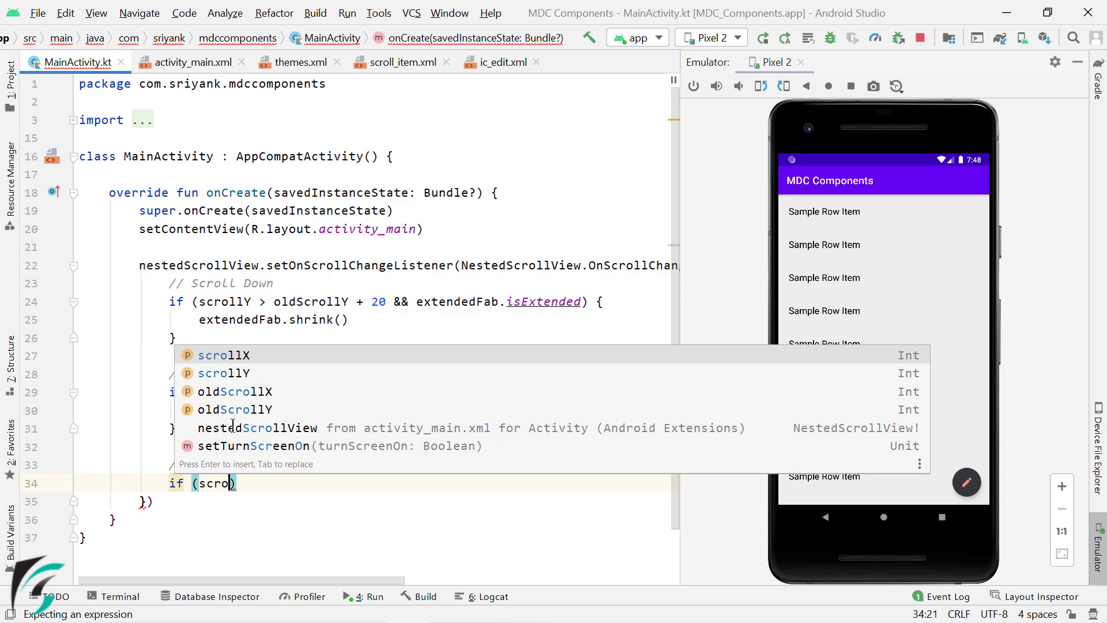
pyautogui.write('Y == 0) {')
pyautogui.press('Return')
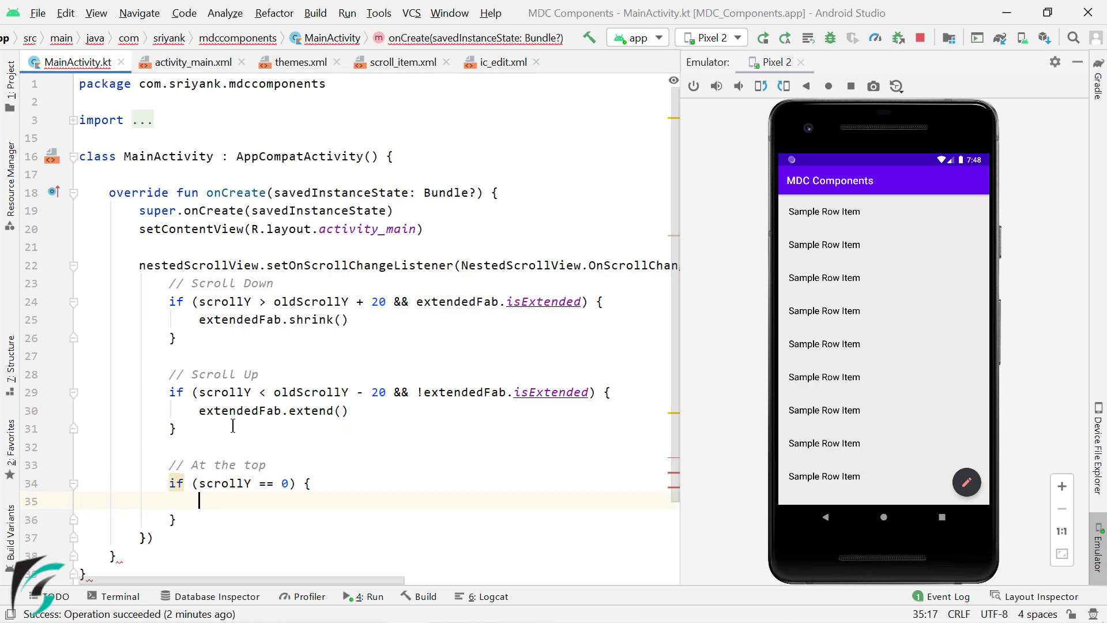
pyautogui.write('exten')
pyautogui.press('Return')
pyautogui.write('.extend(')
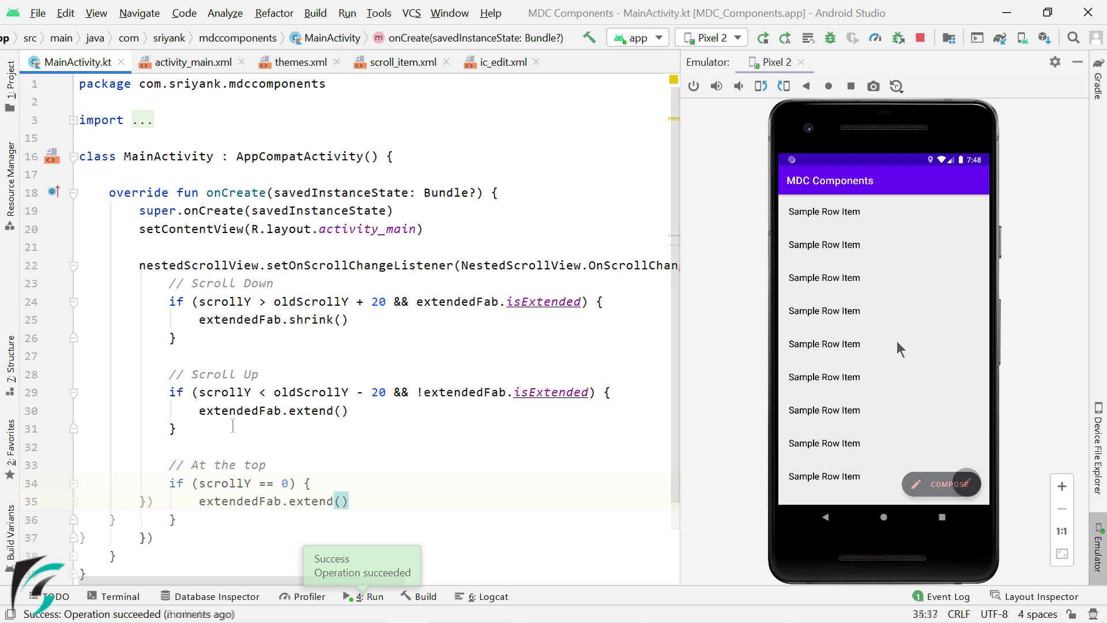
pyautogui.moveTo(892, 375)
pyautogui.mouseDown()
pyautogui.moveTo(906, 304)
pyautogui.moveTo(898, 403)
pyautogui.moveTo(908, 329)
pyautogui.moveTo(904, 343)
pyautogui.mouseUp()
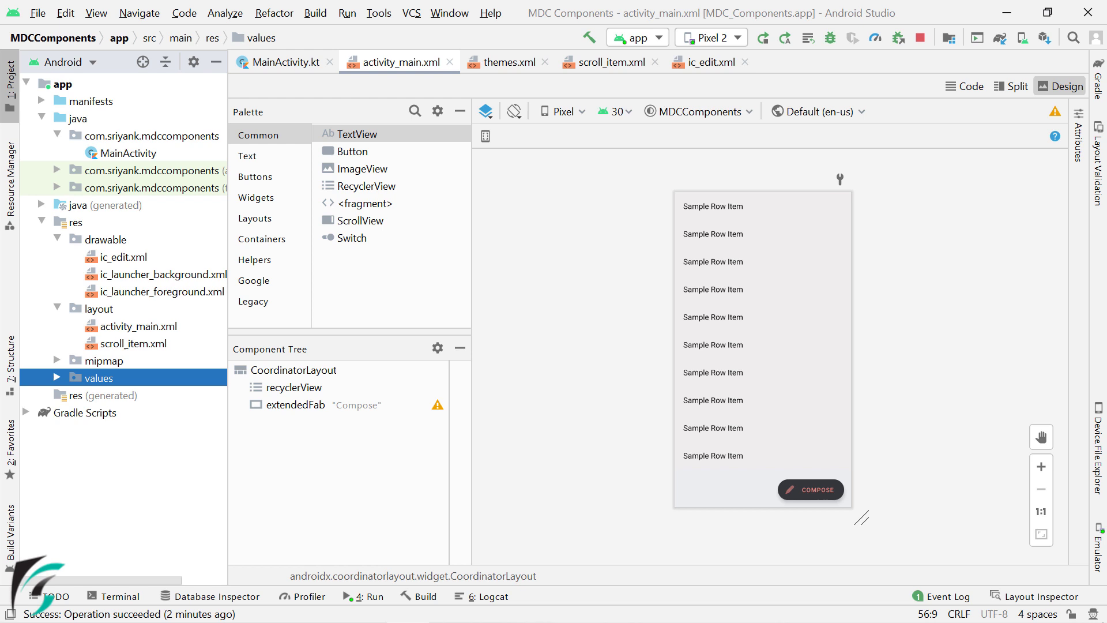
# - Select recyclerView and extendedFab in the activity_main.xml design
pyautogui.click(538, 370)
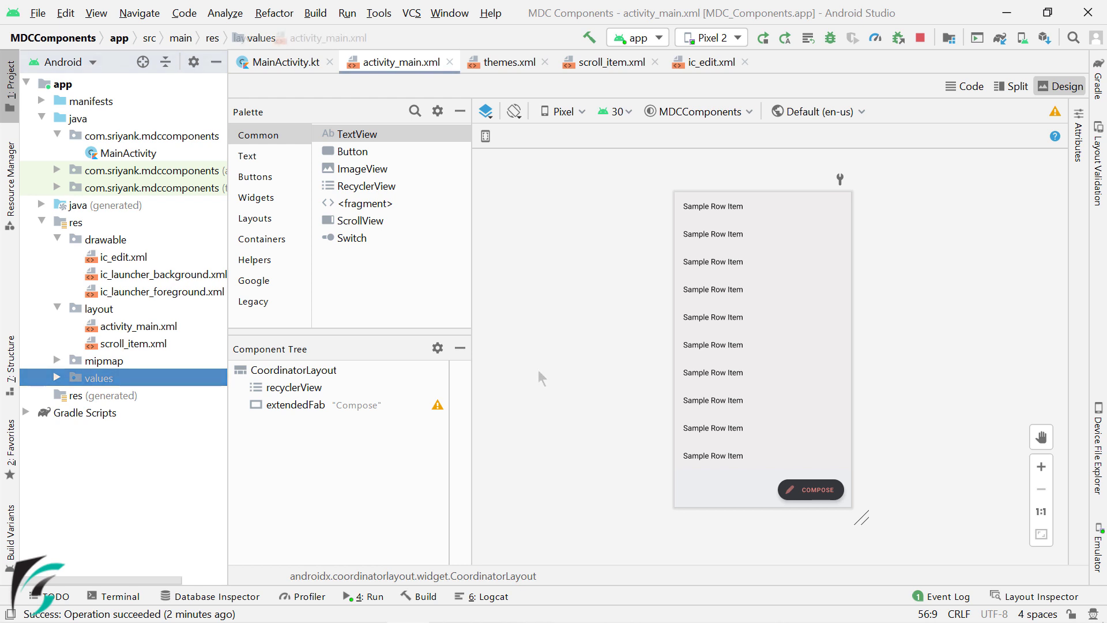
pyautogui.click(331, 394)
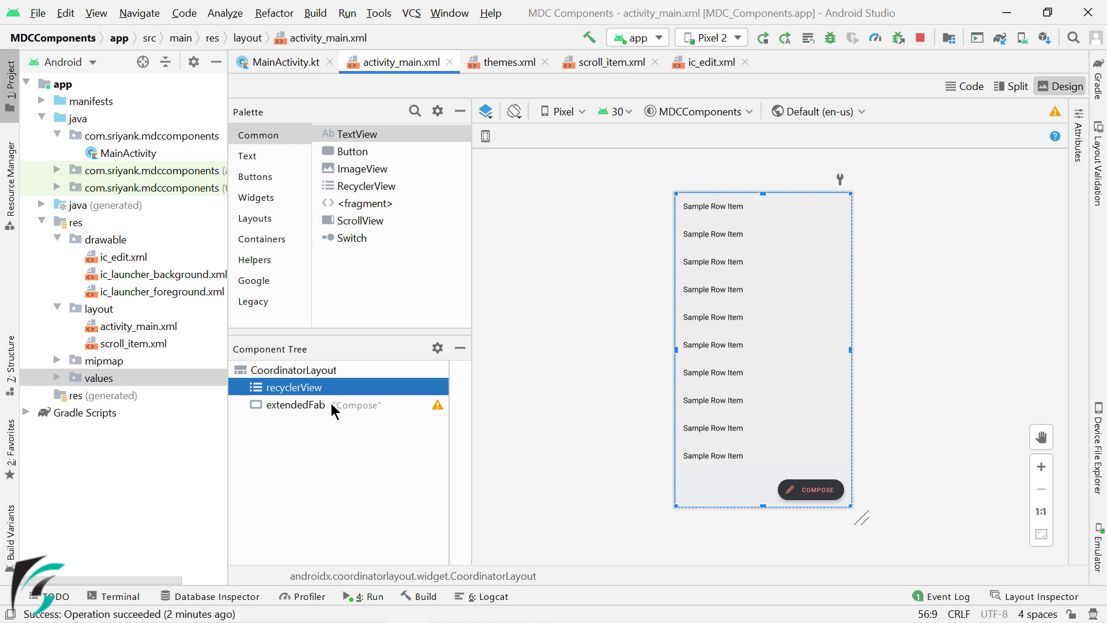
pyautogui.click(331, 402)
pyautogui.click(329, 393)
# - In a widened MainActivity.kt, start a recyclerView.addOnScrollListener call
pyautogui.click(277, 63)
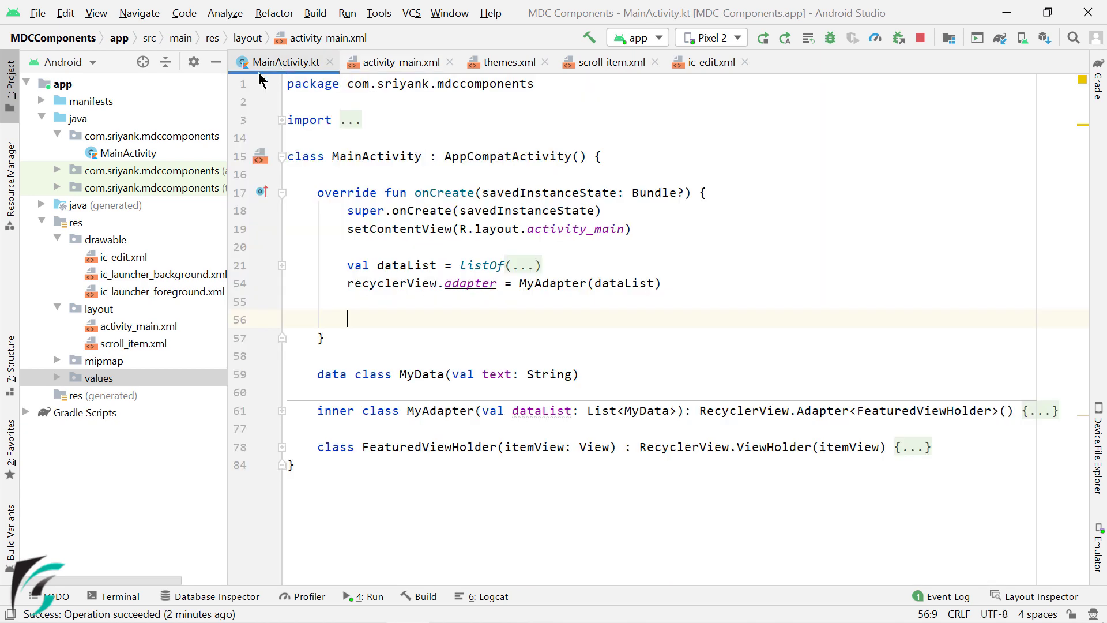
pyautogui.click(11, 86)
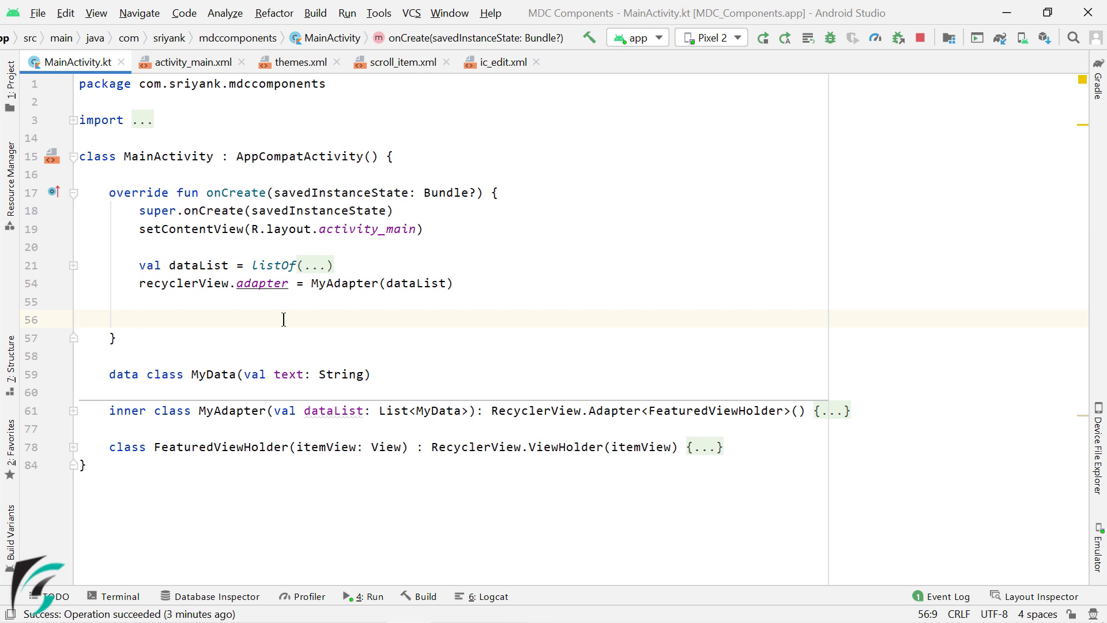
pyautogui.write('recy')
pyautogui.press('Return')
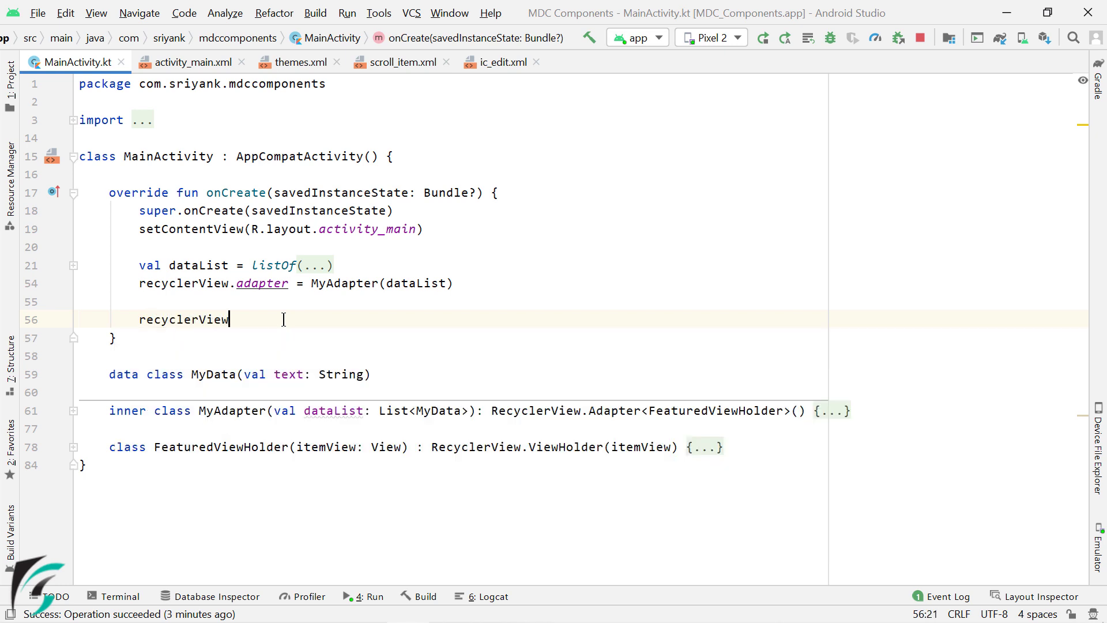
pyautogui.write('.addOn')
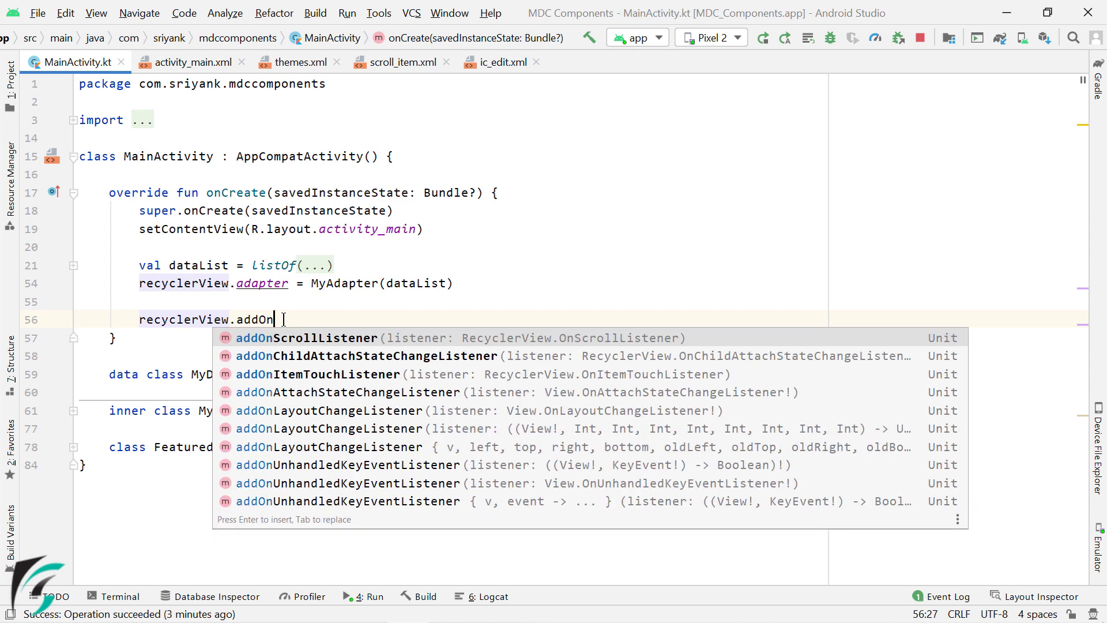
pyautogui.write('S')
pyautogui.press('Return')
pyautogui.write('object')
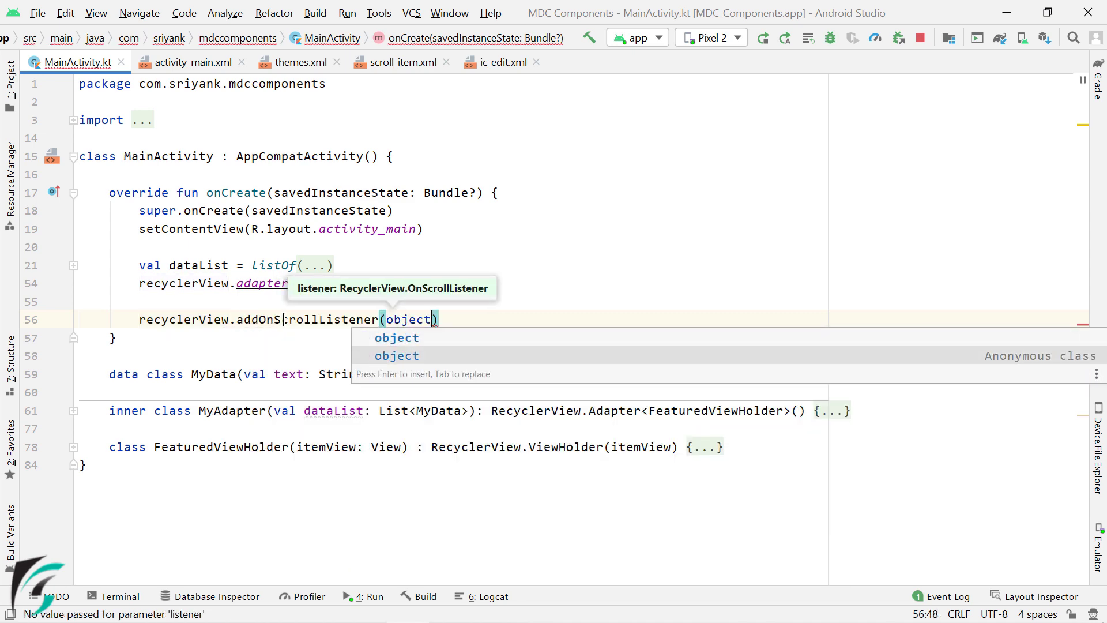
pyautogui.write(' : Recy')
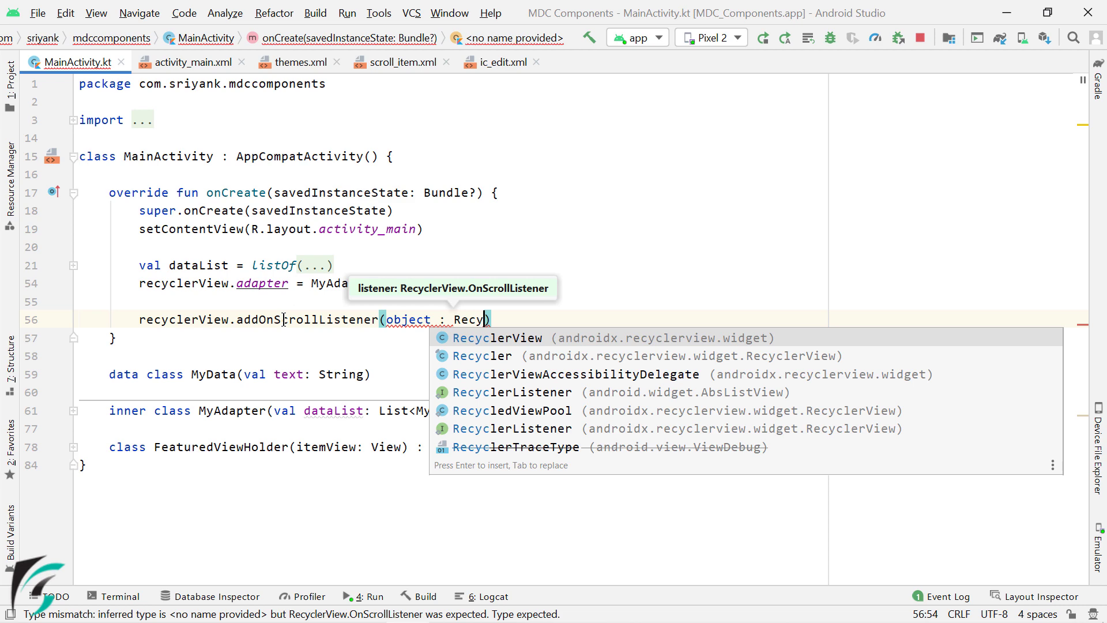
pyautogui.write('clerView.On')
# - Pass a RecyclerView.OnScrollListener object with an onScrolled override and room for the comments
pyautogui.press('Return')
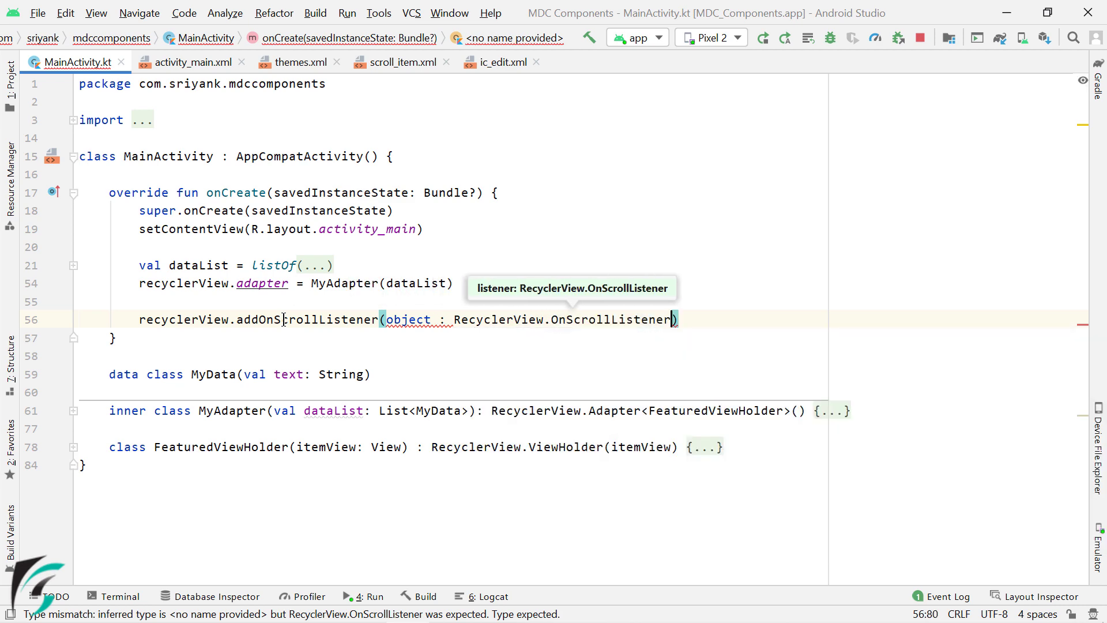
pyautogui.write('() {')
pyautogui.press('Return')
pyautogui.write('o')
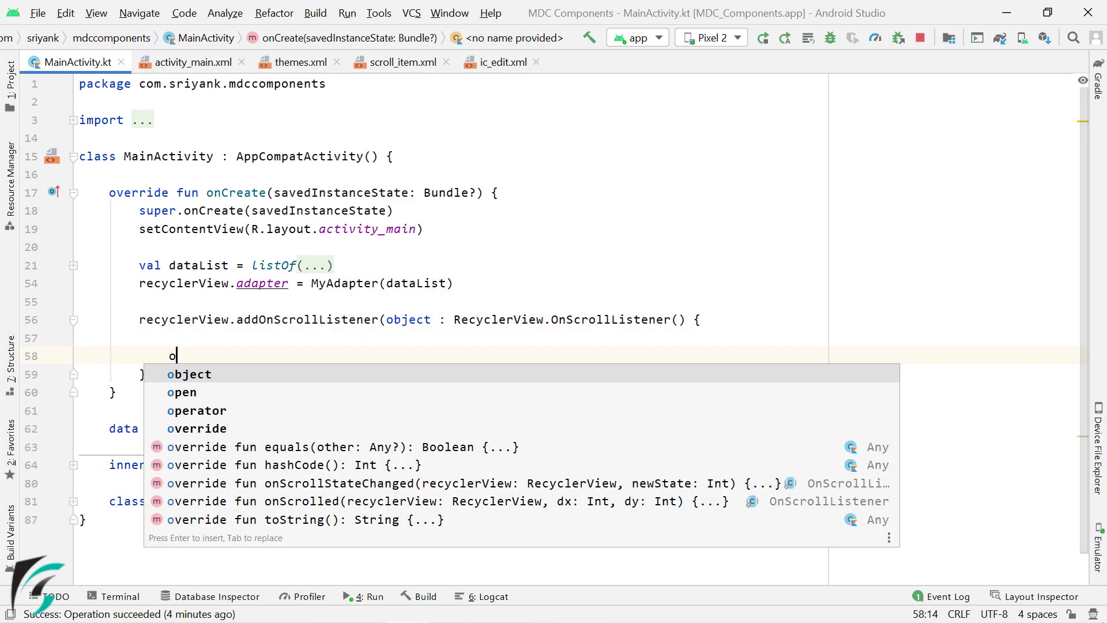
pyautogui.write('nScro')
pyautogui.press('Down')
pyautogui.press('Return')
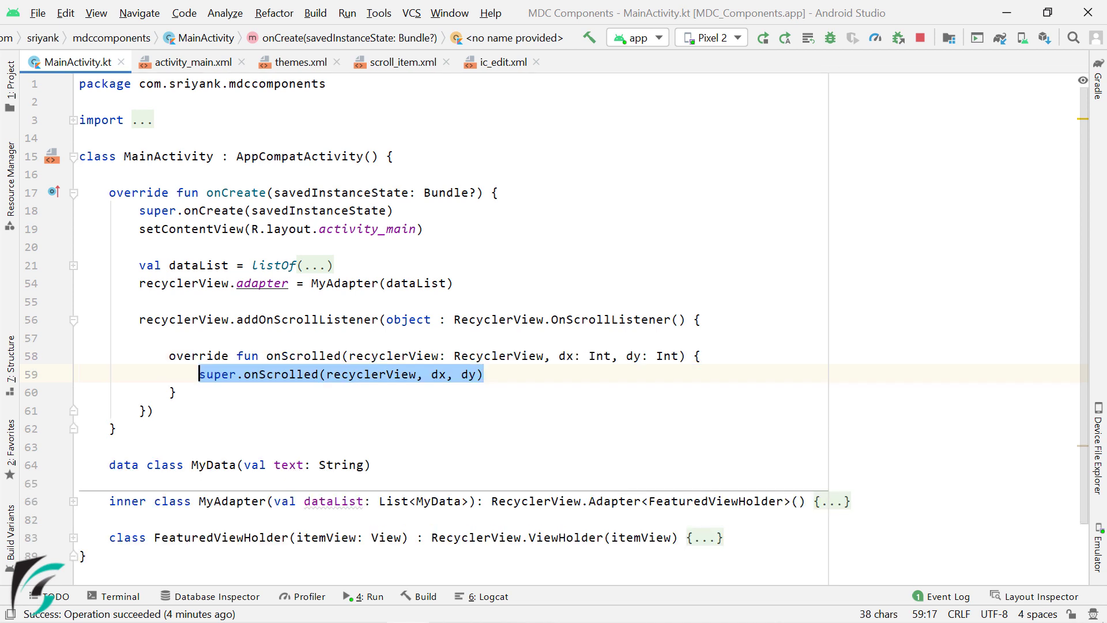
pyautogui.press('End')
pyautogui.press('Return')
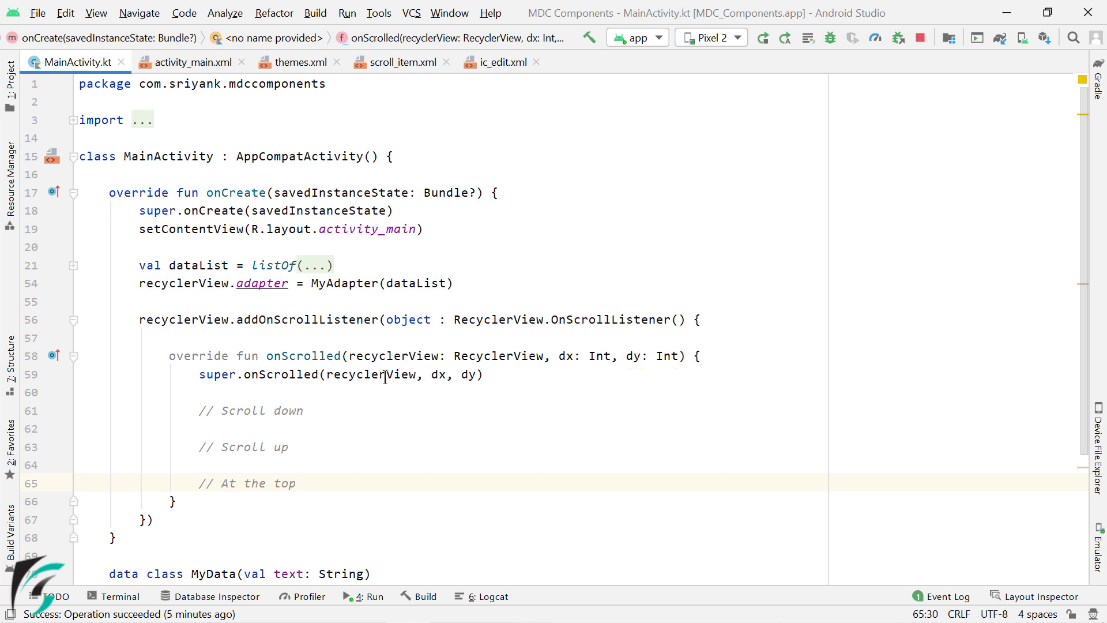
# - Under // Scroll down, add a check that shrinks the extended FAB
pyautogui.click(317, 417)
pyautogui.press('Return')
pyautogui.write('if')
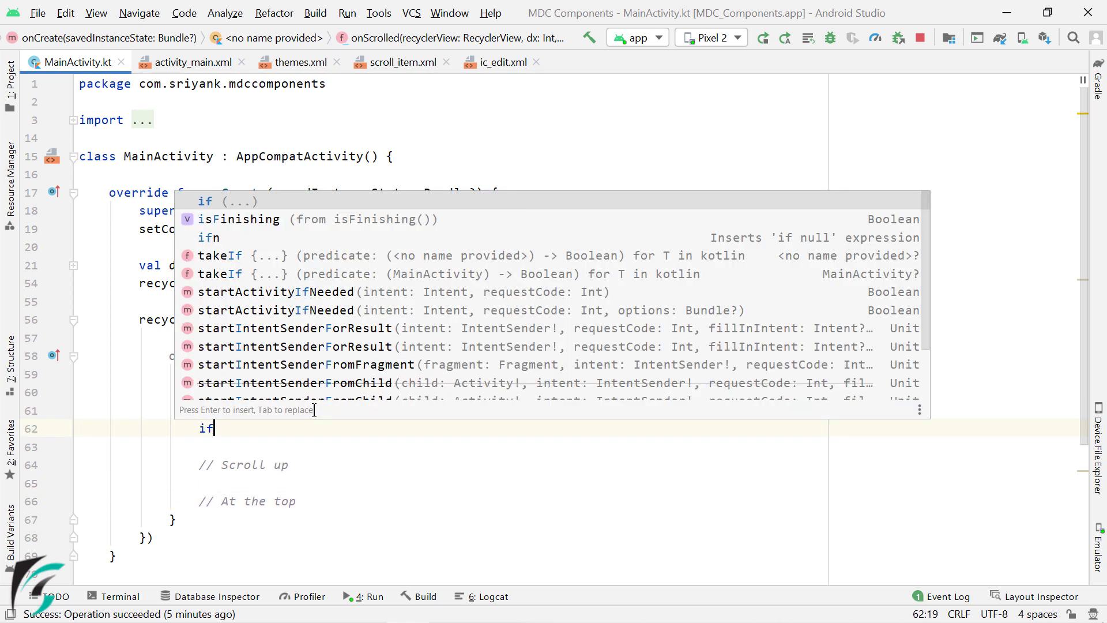
pyautogui.write(' (dy > 0 ')
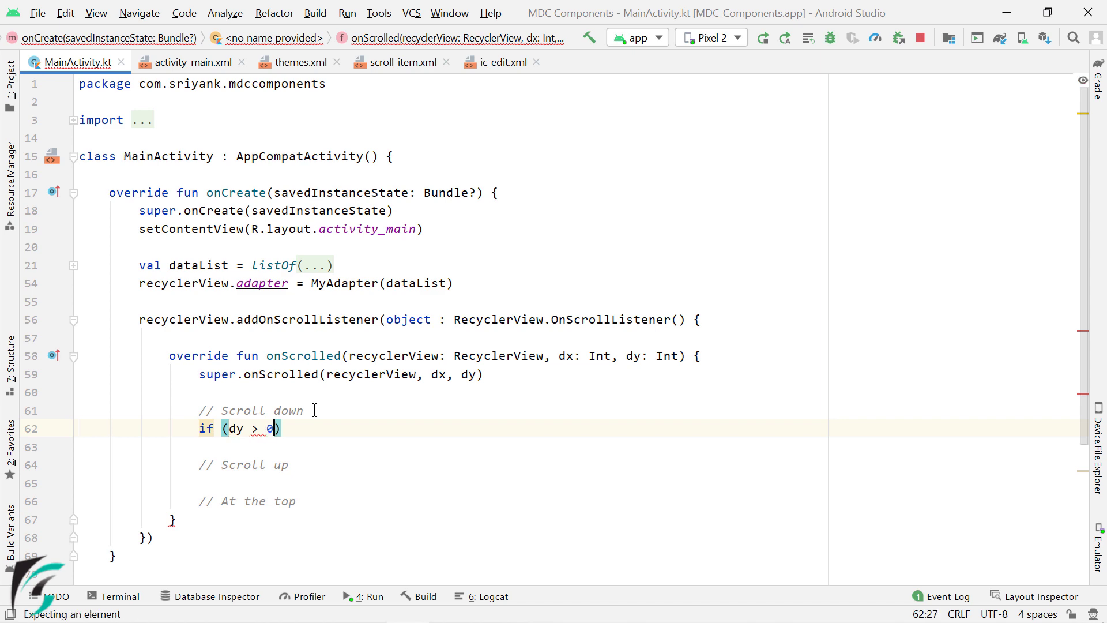
pyautogui.write('&& extendedFab.')
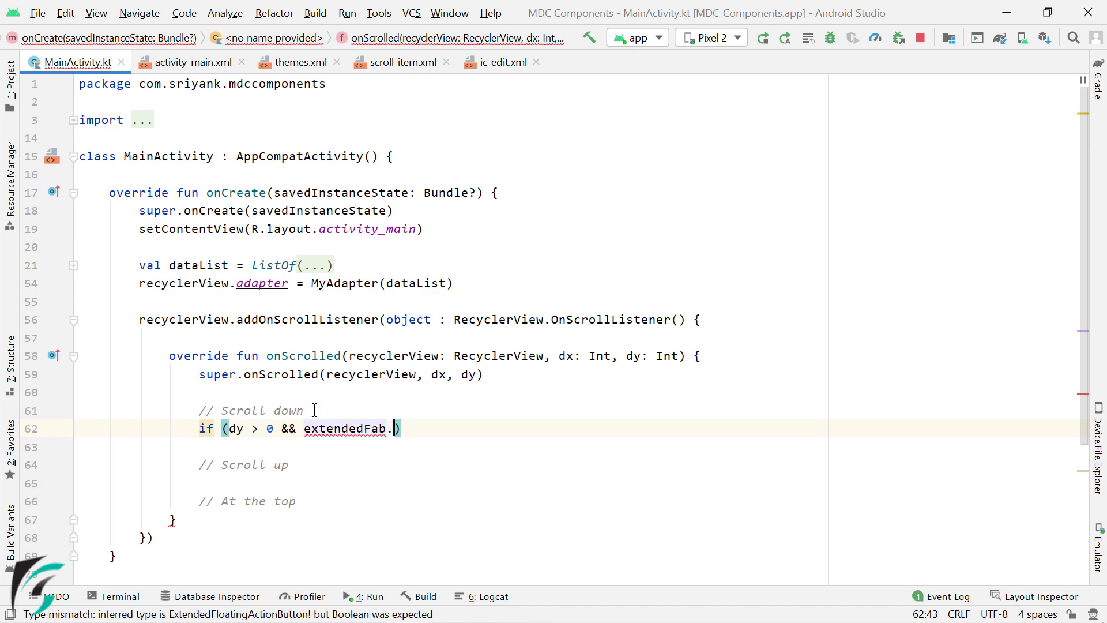
pyautogui.write('isExtended')
pyautogui.press('End')
pyautogui.write('{')
pyautogui.press('Return')
pyautogui.write('exte')
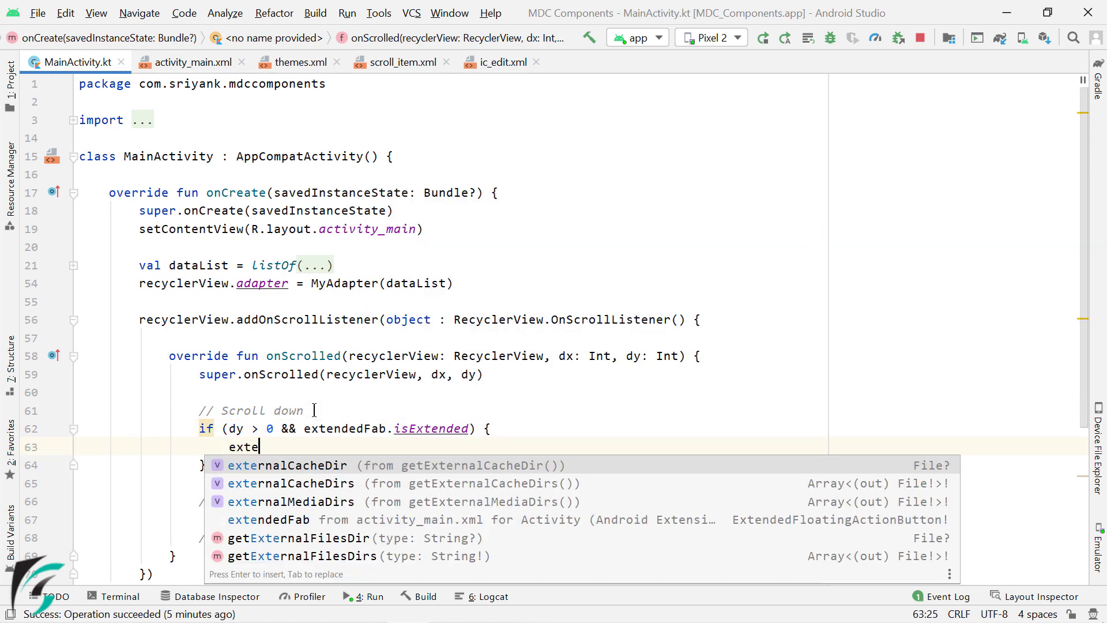
pyautogui.write('ndedFab.shri')
pyautogui.press('Return')
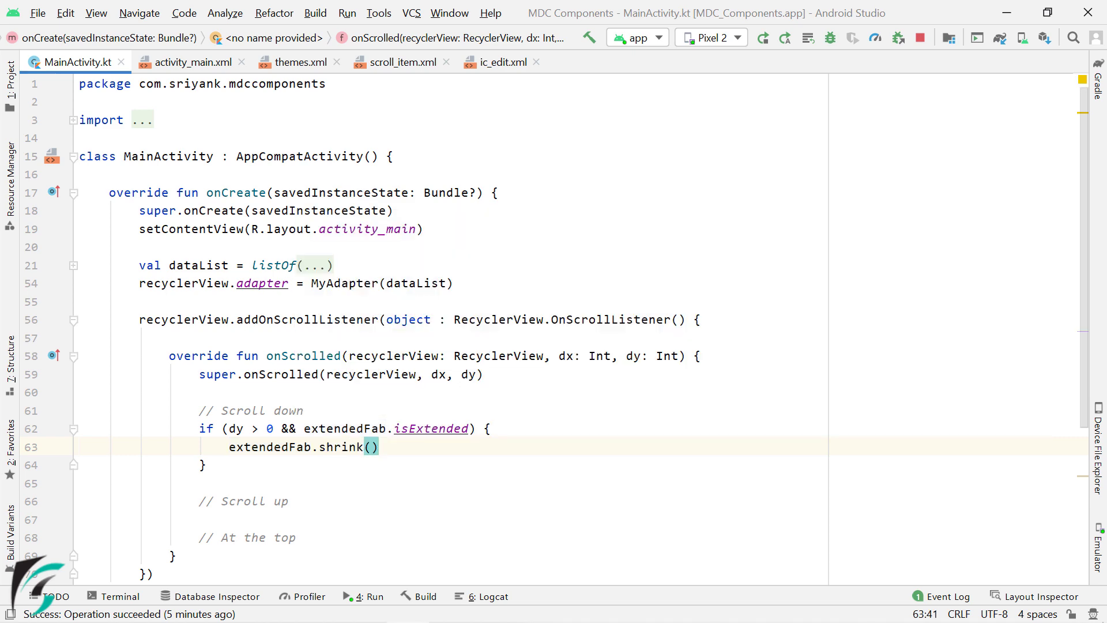
# - Under // Scroll up, add if (dy < 0 && !extendedFab.isExtended) { extendedFab.extend() }
pyautogui.click(433, 501)
pyautogui.scroll(-4, 433, 502)
pyautogui.scroll(1, 440, 292)
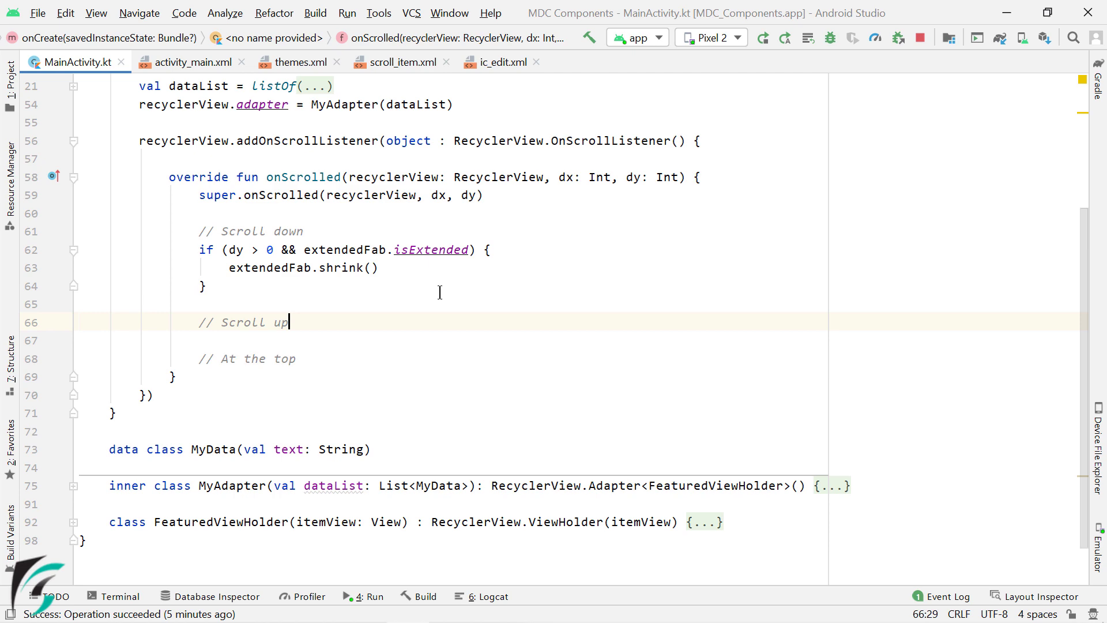
pyautogui.press('Return')
pyautogui.write('if (dy < 0 ')
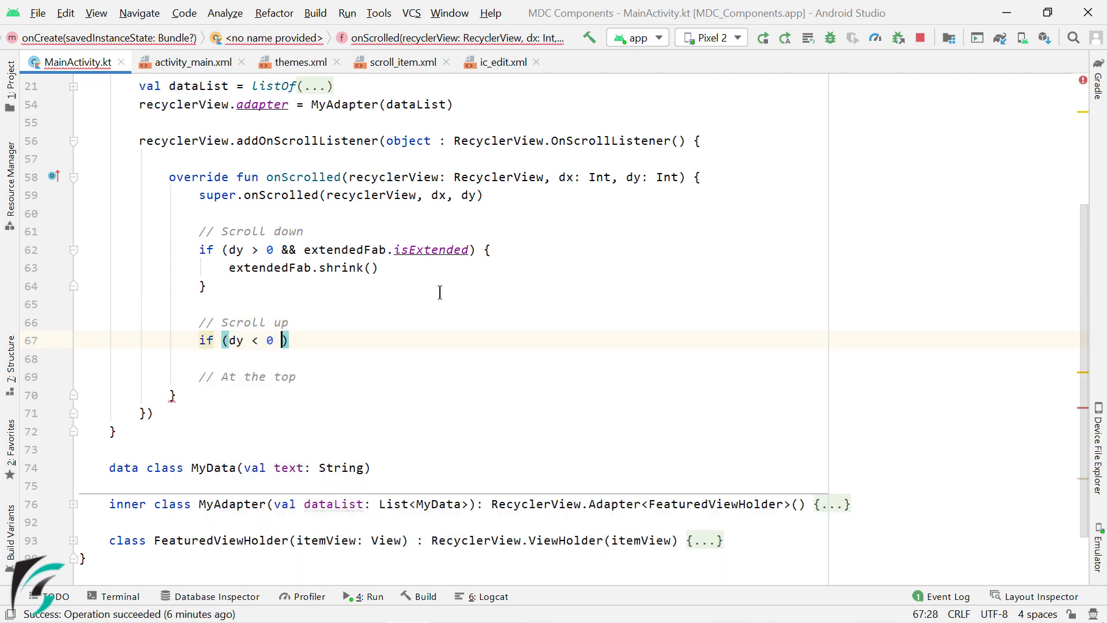
pyautogui.write('&& extendedFab.is')
pyautogui.press('Return')
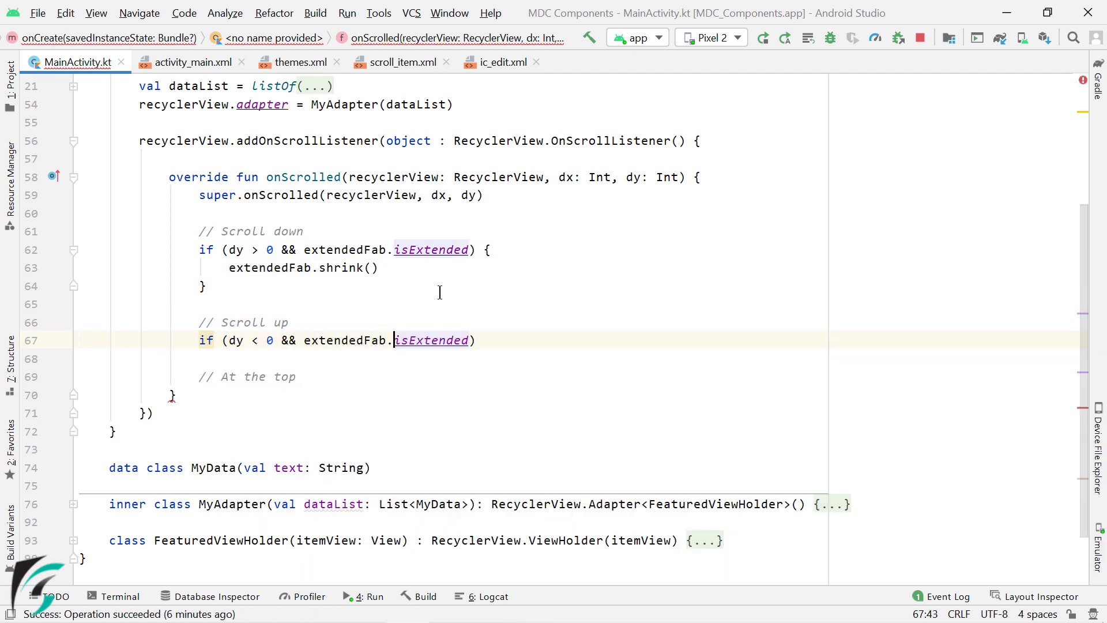
pyautogui.write('!')
pyautogui.press('End')
pyautogui.write('{')
pyautogui.press('Return')
pyautogui.write('extendedFab.')
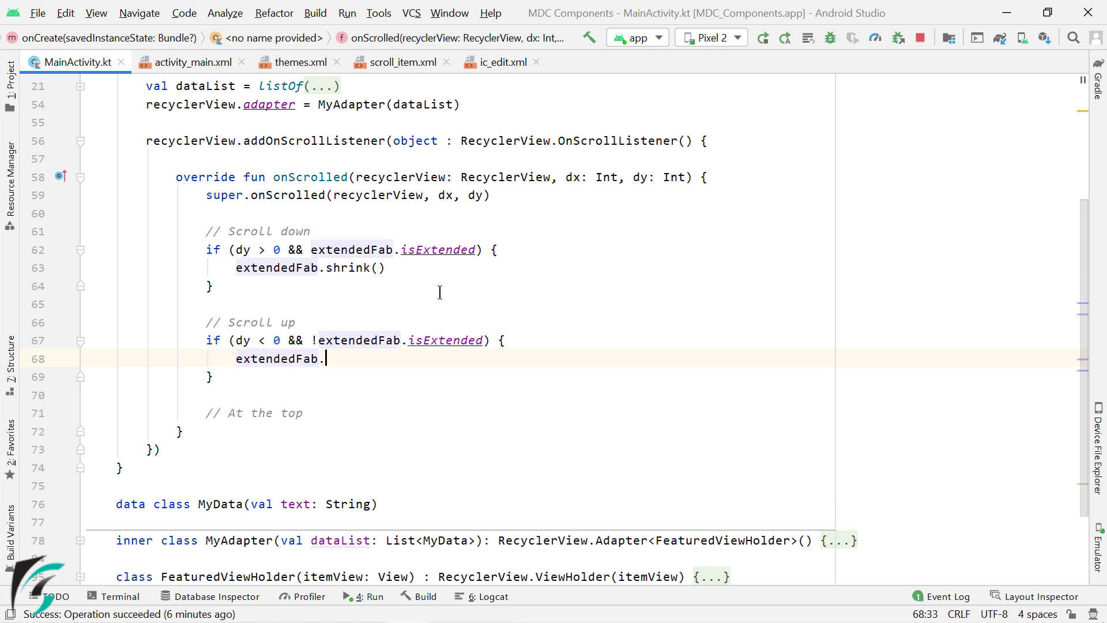
pyautogui.write('ext')
pyautogui.press('Return')
pyautogui.click(340, 416)
# - Under // At the top, paste an extendedFab.extend() block guarded by !recyclerView.canScrollVertically(-1)
pyautogui.press('Return')
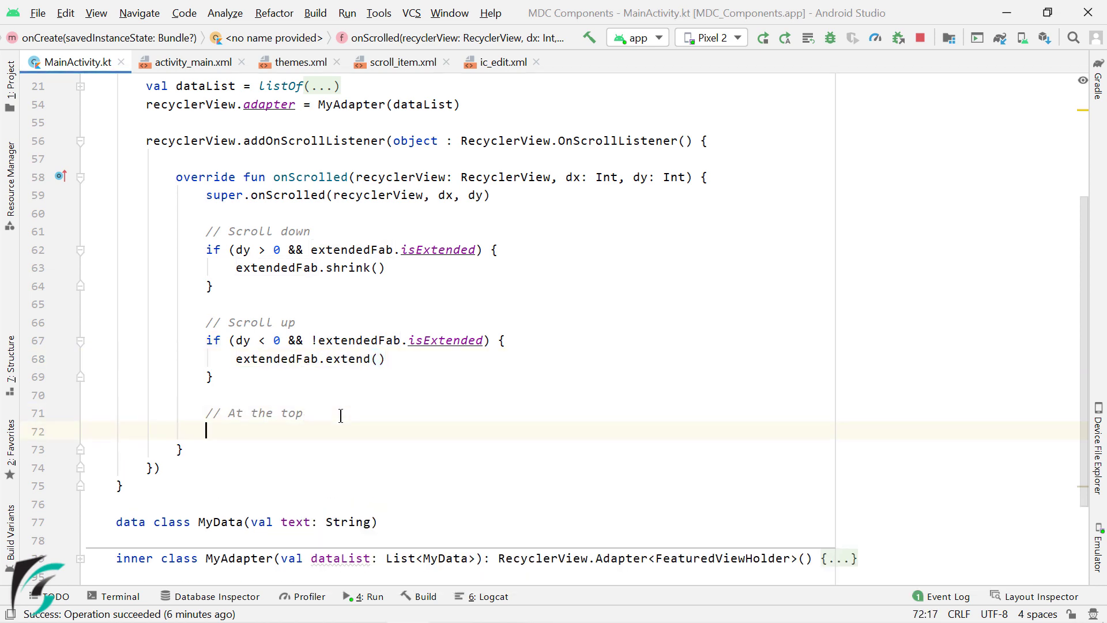
pyautogui.write('if (!recyclerView.canScrollVertically(-1)) {                     extendedFab.extend()                 }')
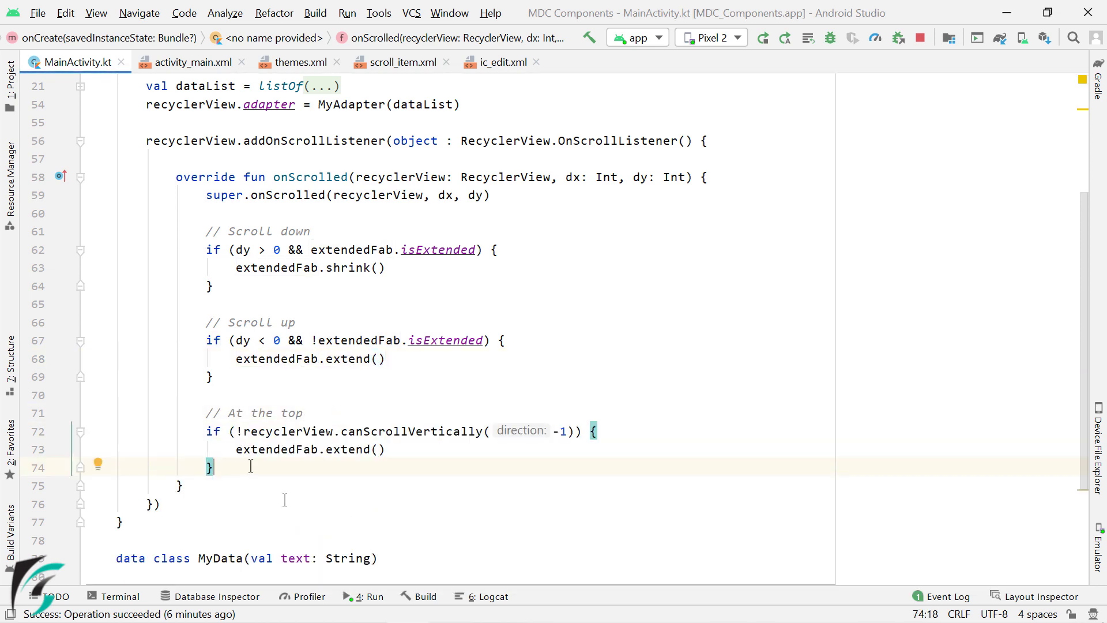
pyautogui.moveTo(244, 431); pyautogui.dragTo(482, 431)
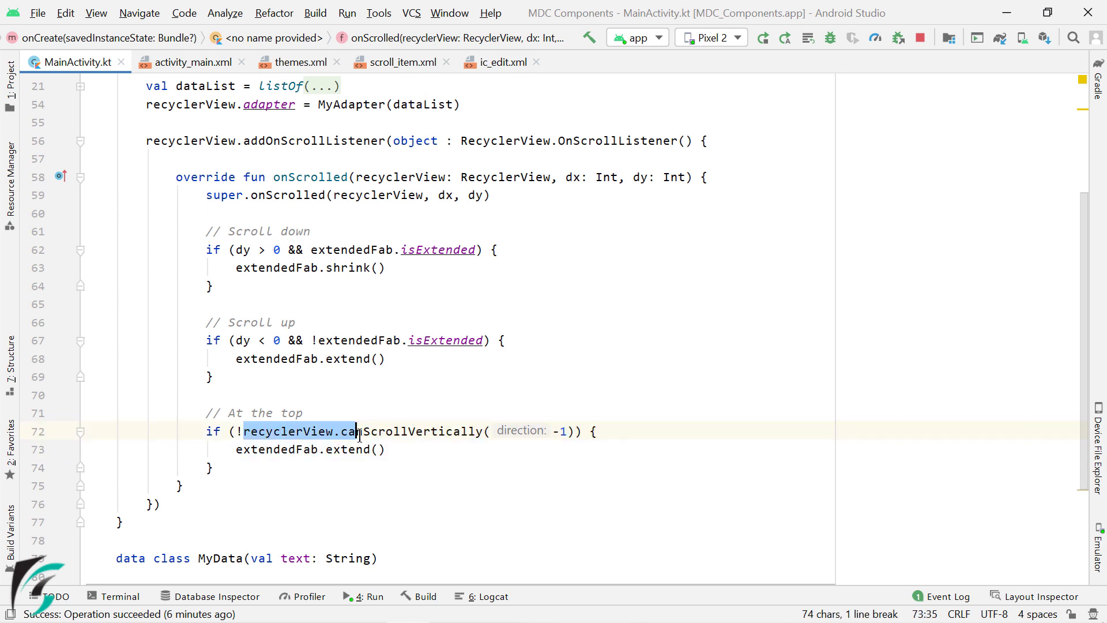
pyautogui.click(484, 432)
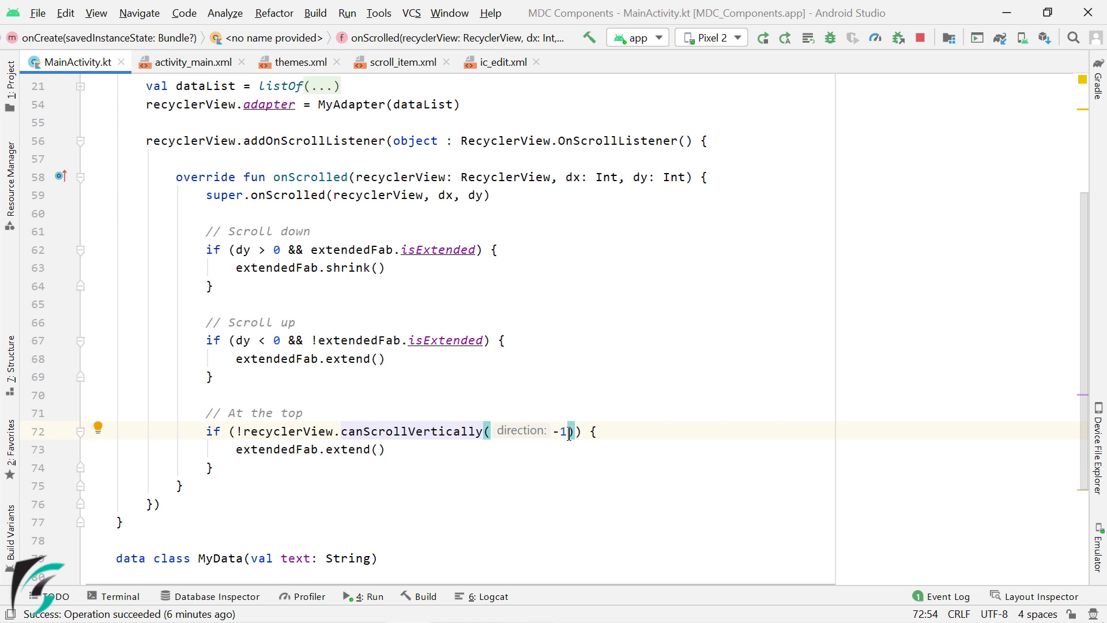
pyautogui.moveTo(568, 431); pyautogui.dragTo(245, 435)
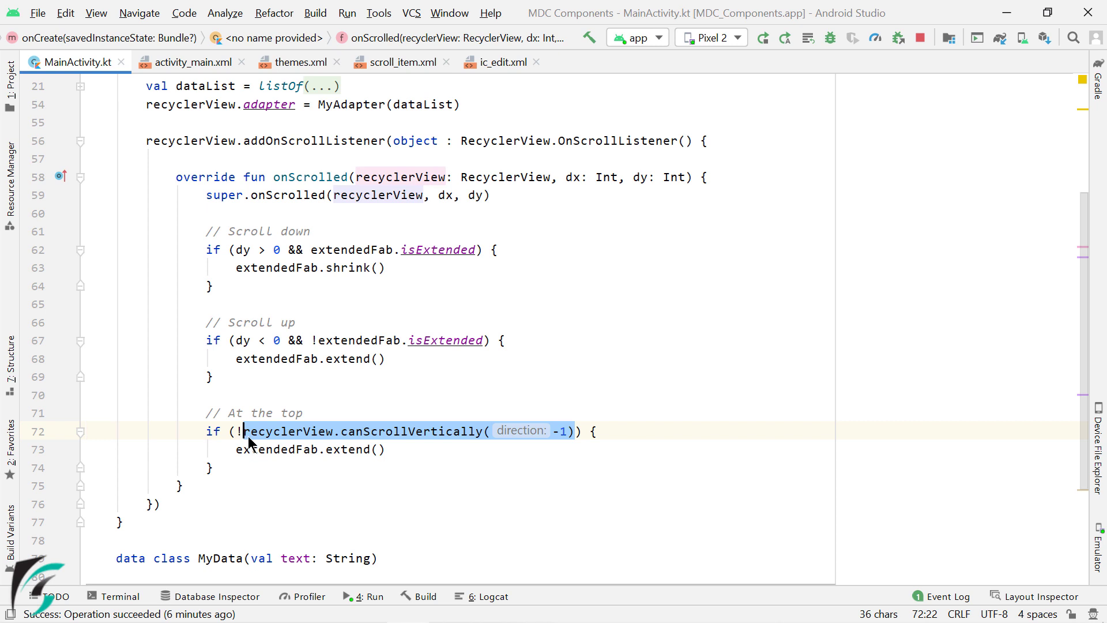
pyautogui.moveTo(290, 432)
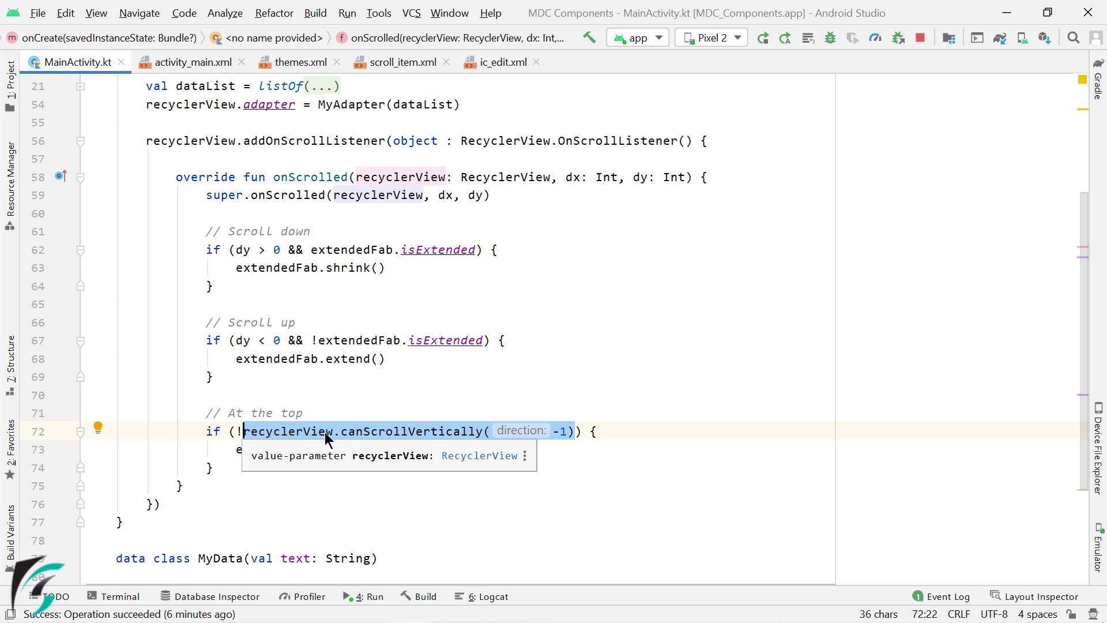
pyautogui.click(568, 433)
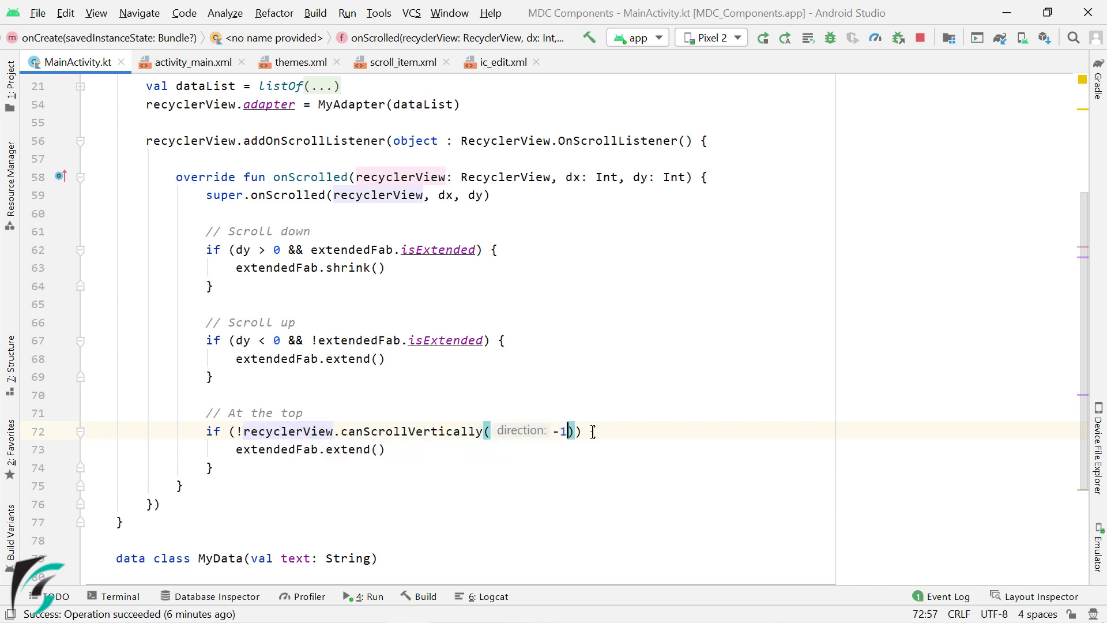
# - Adjust the canScrollVertically direction argument, then build and run the app on the emulator
pyautogui.press('Left')
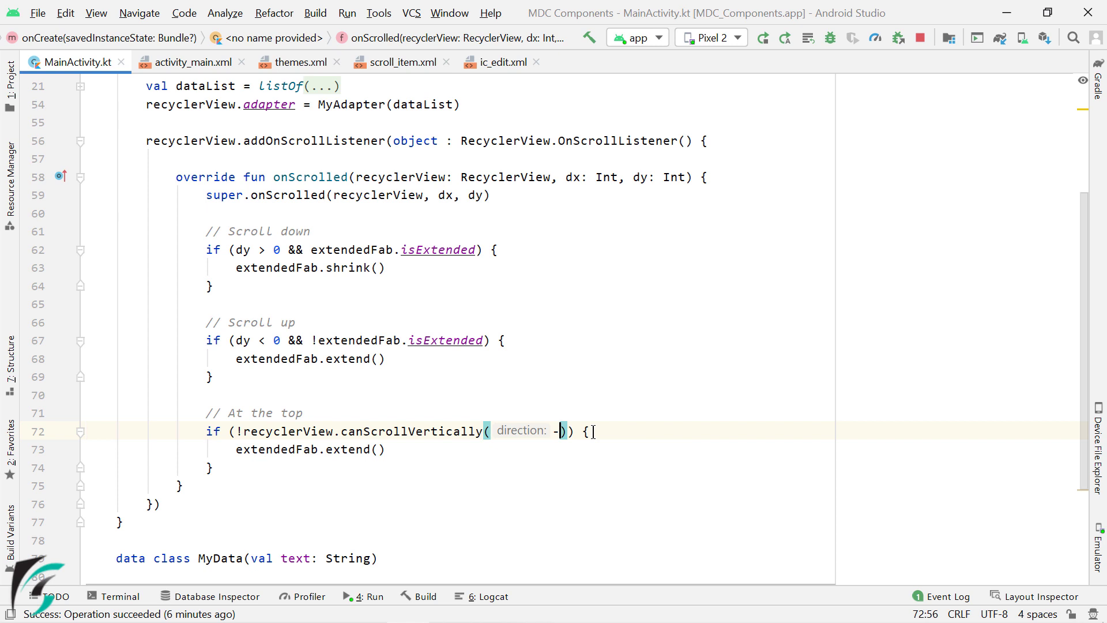
pyautogui.press('BackSpace')
pyautogui.press('Right')
pyautogui.write('-')
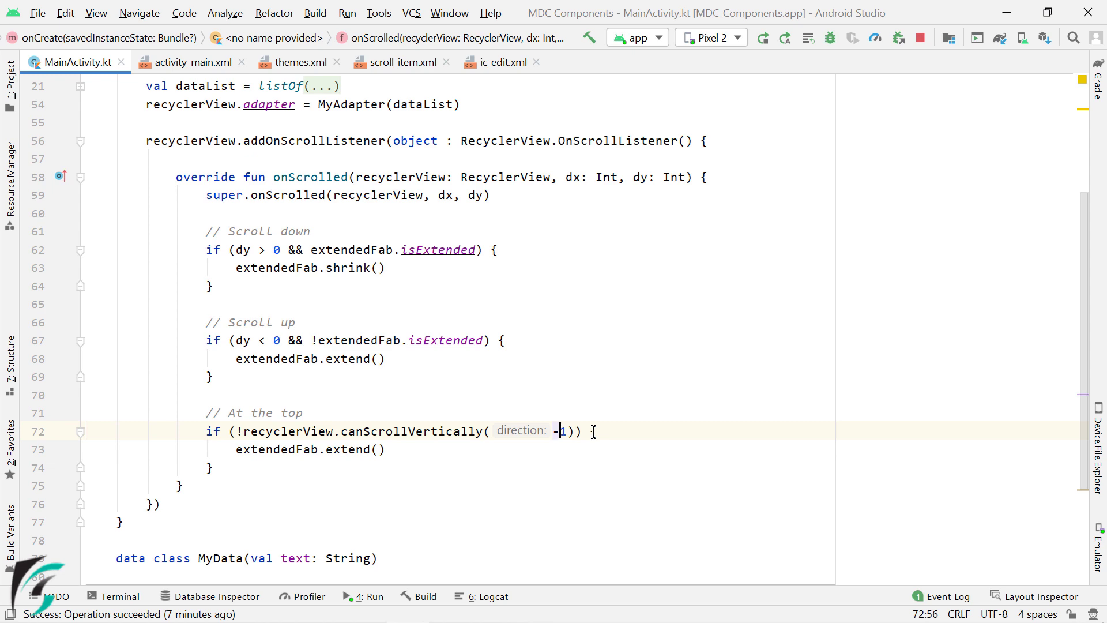
pyautogui.press('Down')
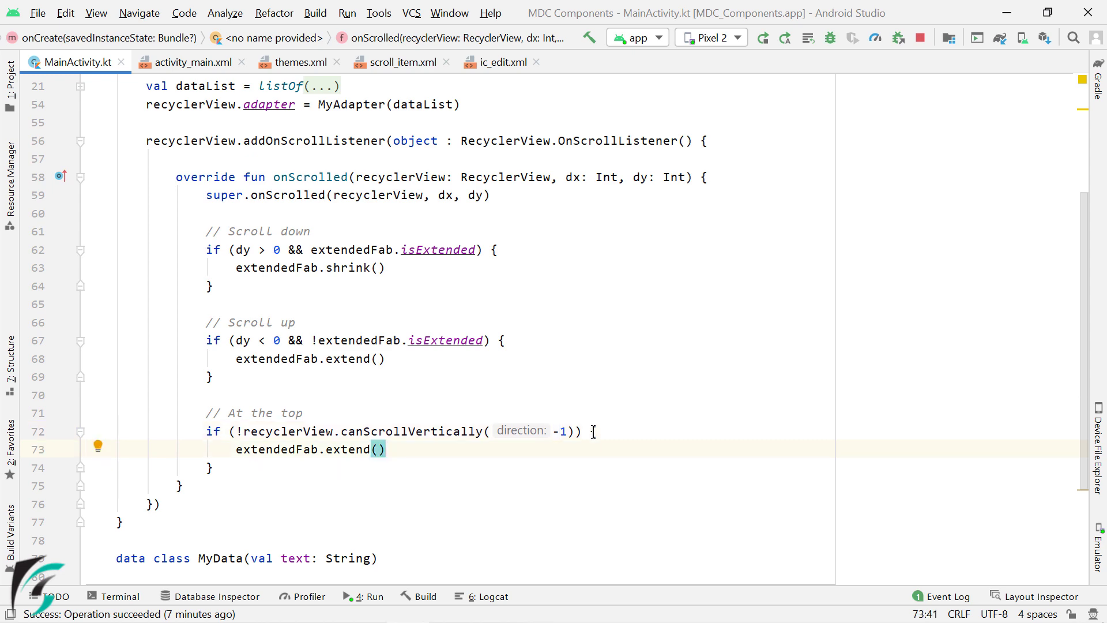
pyautogui.click(763, 37)
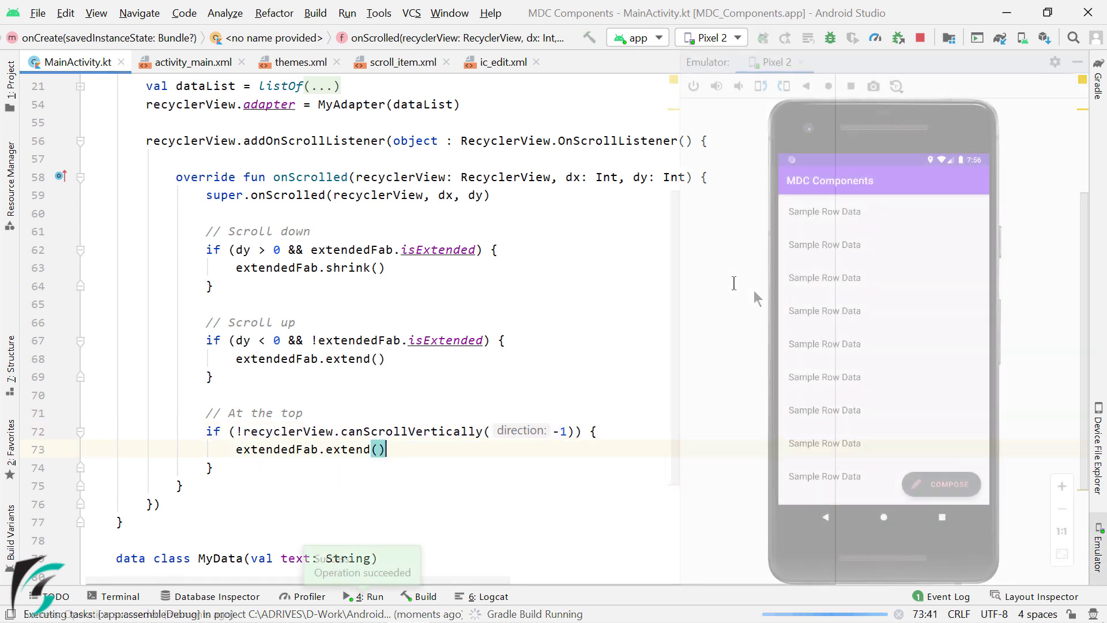
pyautogui.scroll(-1, 891, 409)
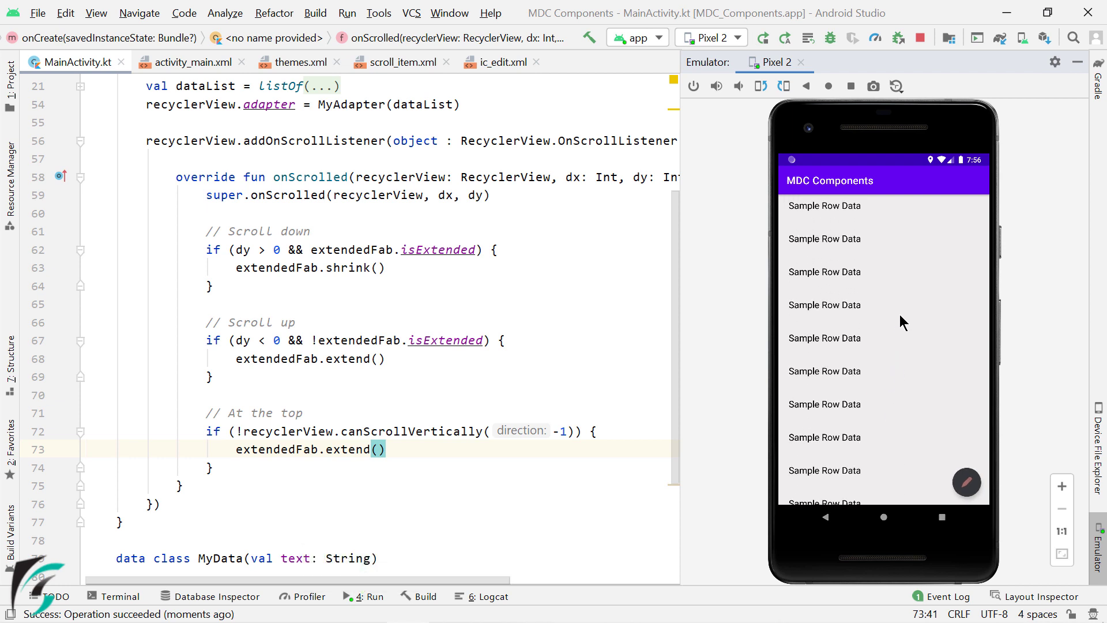
# - Drag the emulator list down and back to the top, watching COMPOSE shrink and re-extend
pyautogui.moveTo(899, 314); pyautogui.dragTo(902, 386)
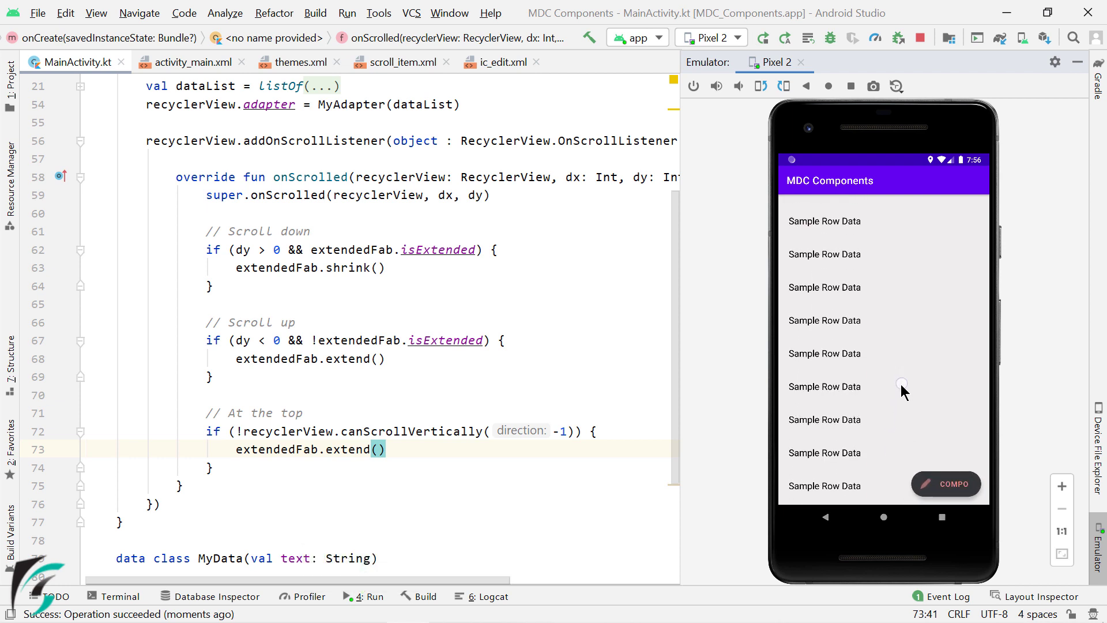
pyautogui.moveTo(902, 389); pyautogui.dragTo(908, 378)
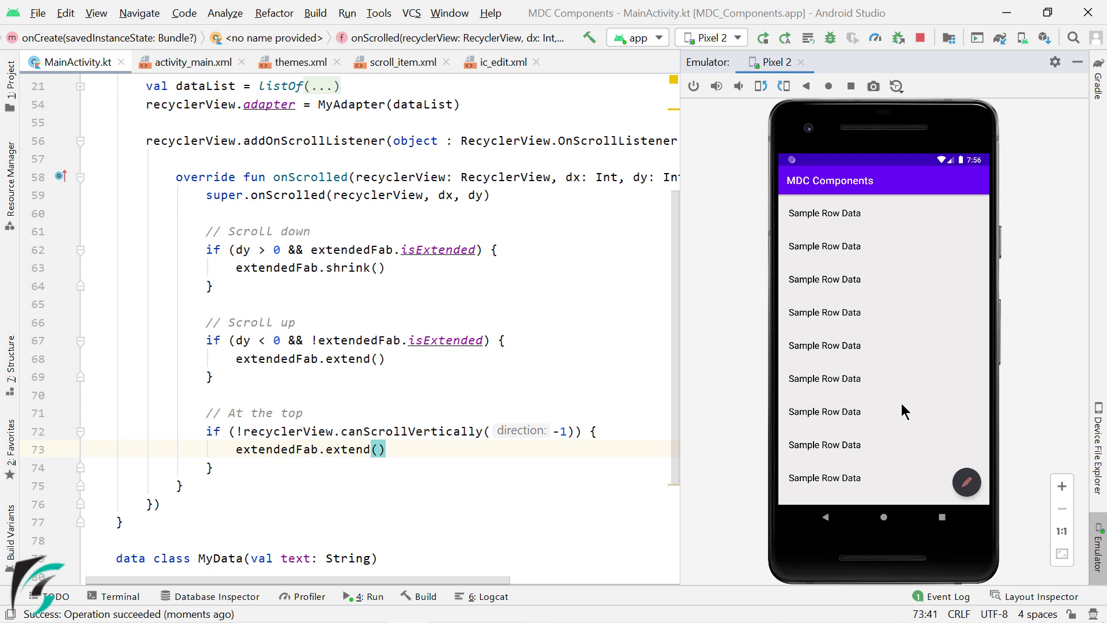
pyautogui.moveTo(907, 352); pyautogui.dragTo(909, 376)
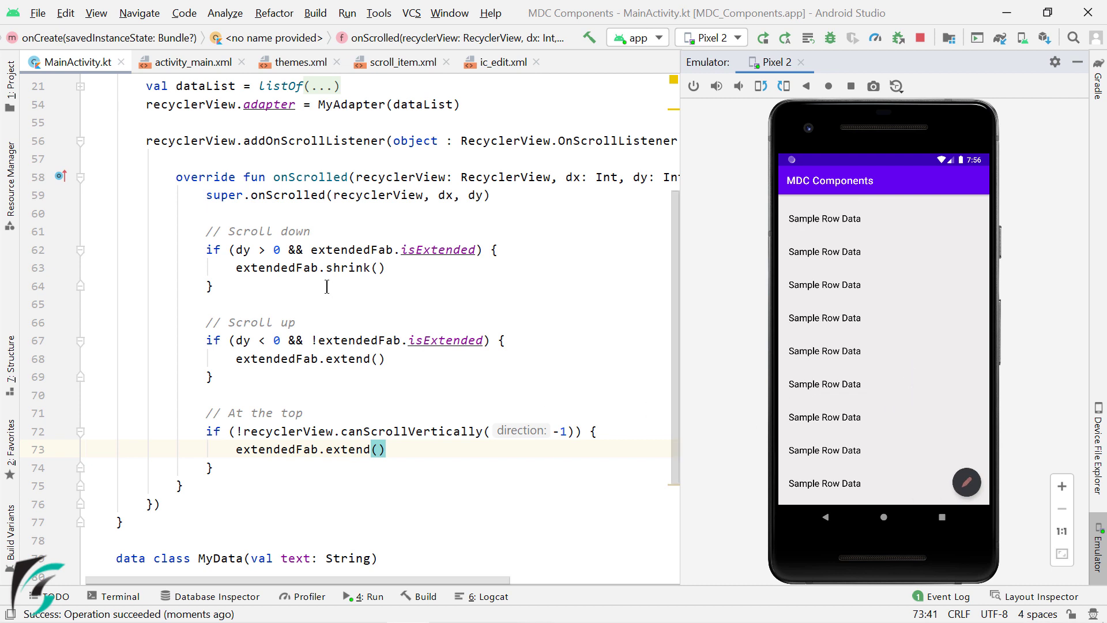
# - Set the scroll thresholds to dy > 20 and dy < -20, then rerun the app
pyautogui.click(274, 252)
pyautogui.write('2')
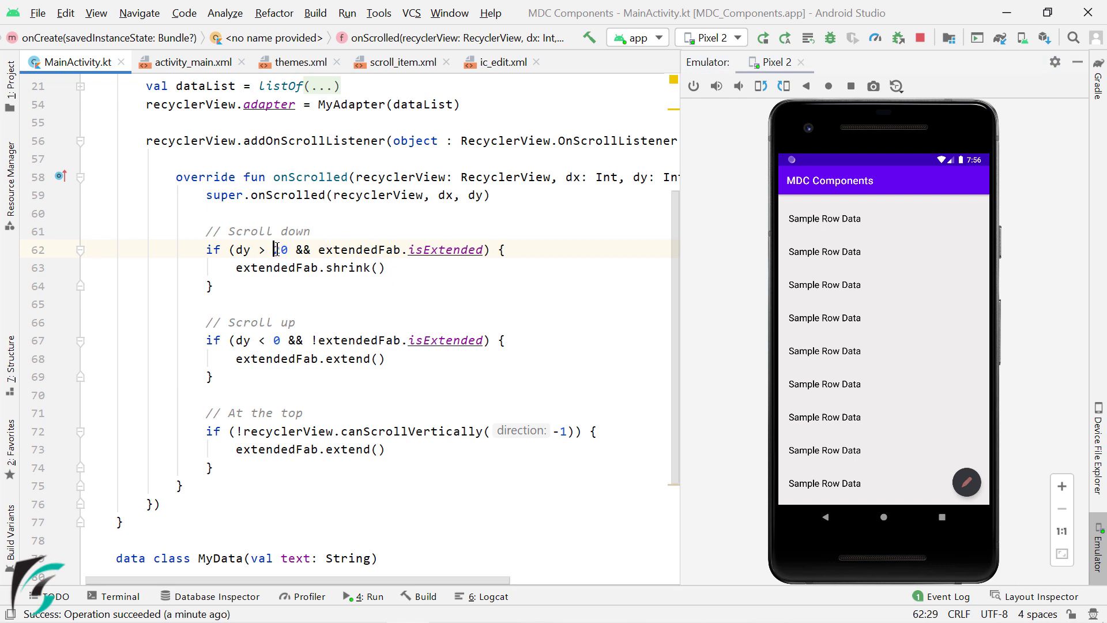
pyautogui.moveTo(274, 250); pyautogui.dragTo(289, 250)
pyautogui.click(282, 340)
pyautogui.press('BackSpace')
pyautogui.write('-')
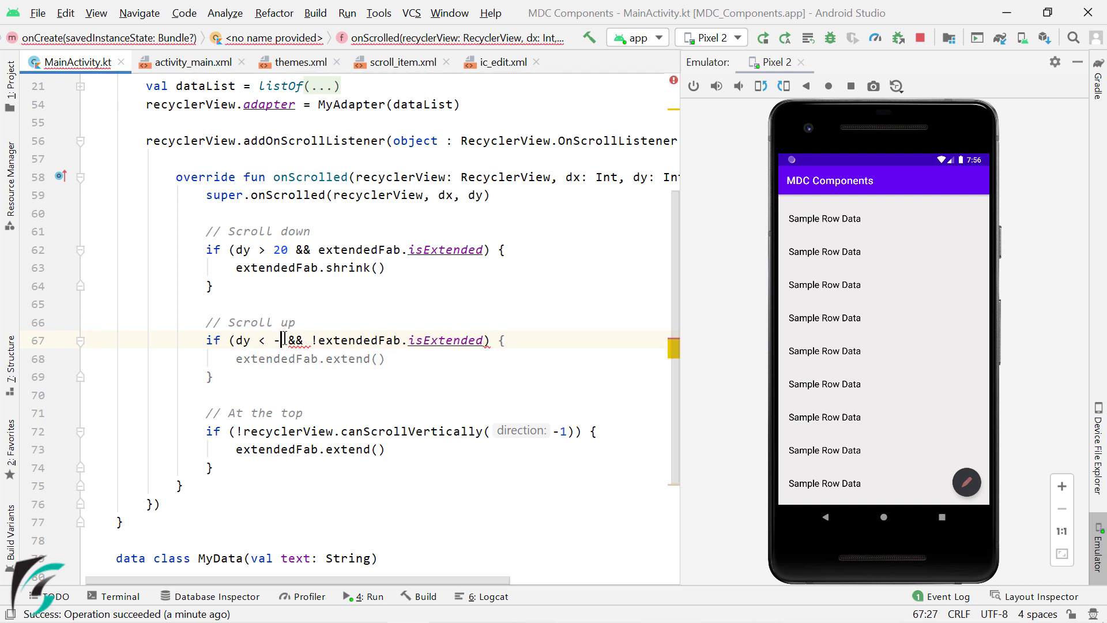
pyautogui.write('10')
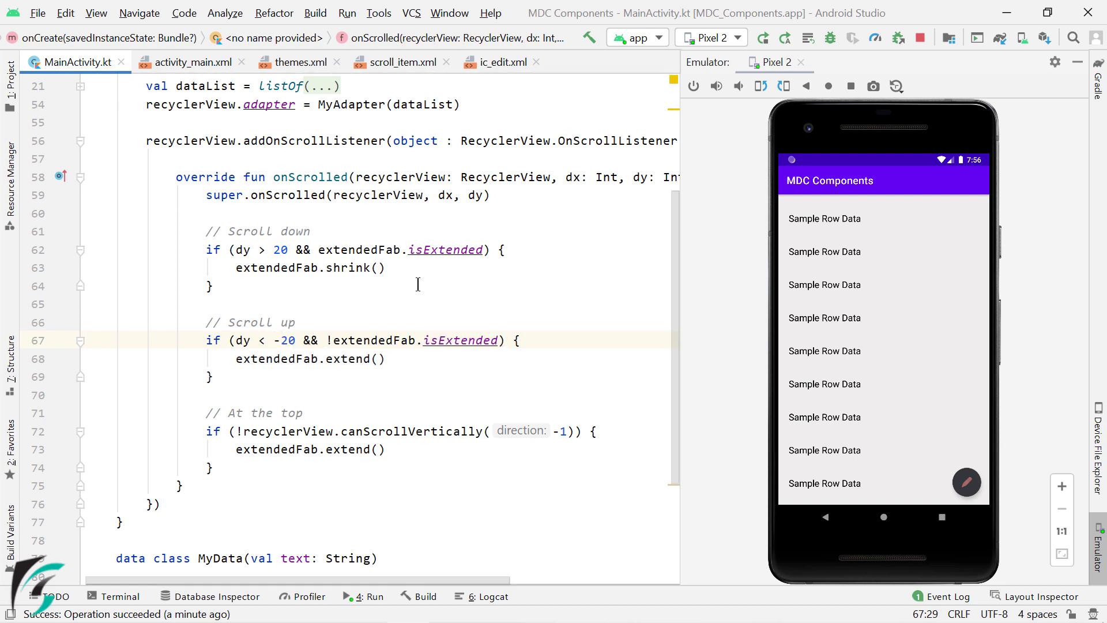
pyautogui.click(767, 38)
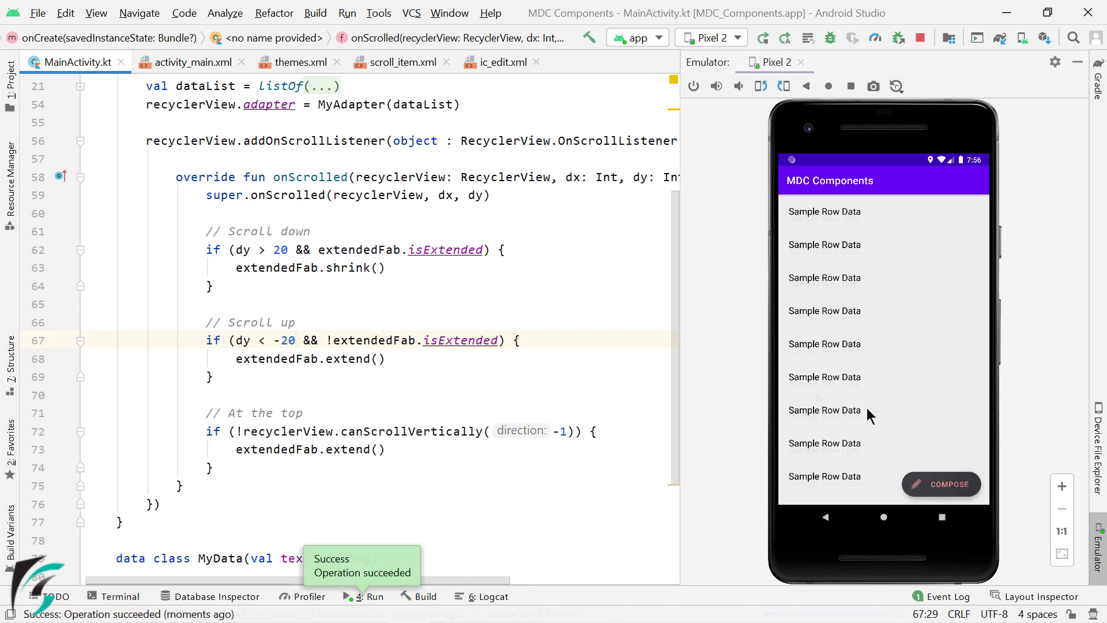
pyautogui.moveTo(867, 408)
pyautogui.mouseDown()
pyautogui.moveTo(880, 340)
pyautogui.moveTo(887, 364)
pyautogui.mouseUp()
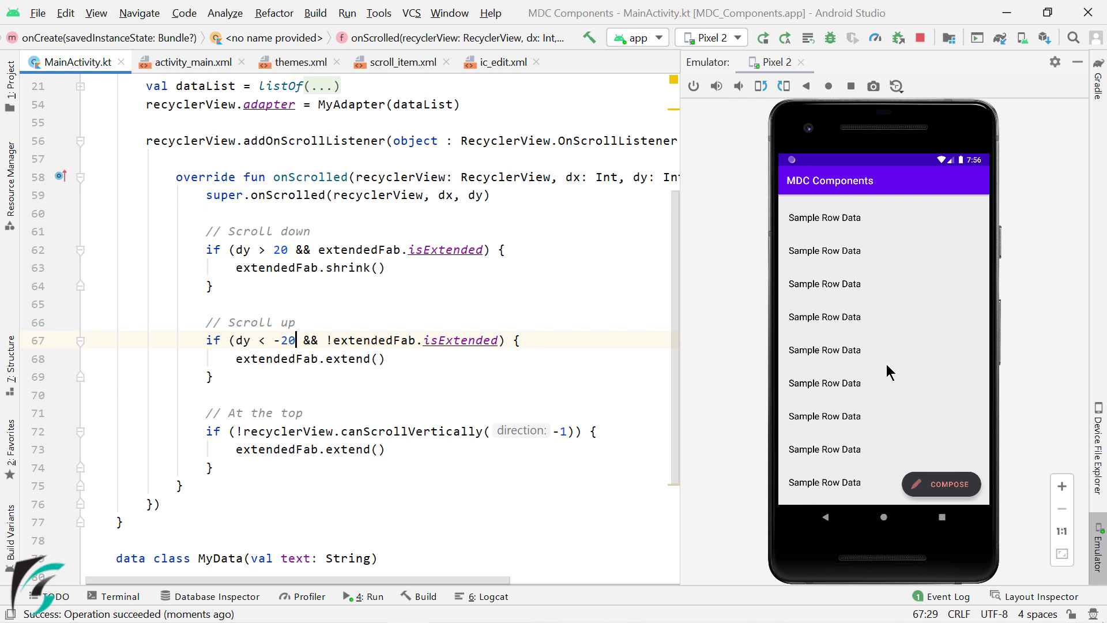
# - Hide the Emulator tool window with its side tab
pyautogui.click(1098, 537)
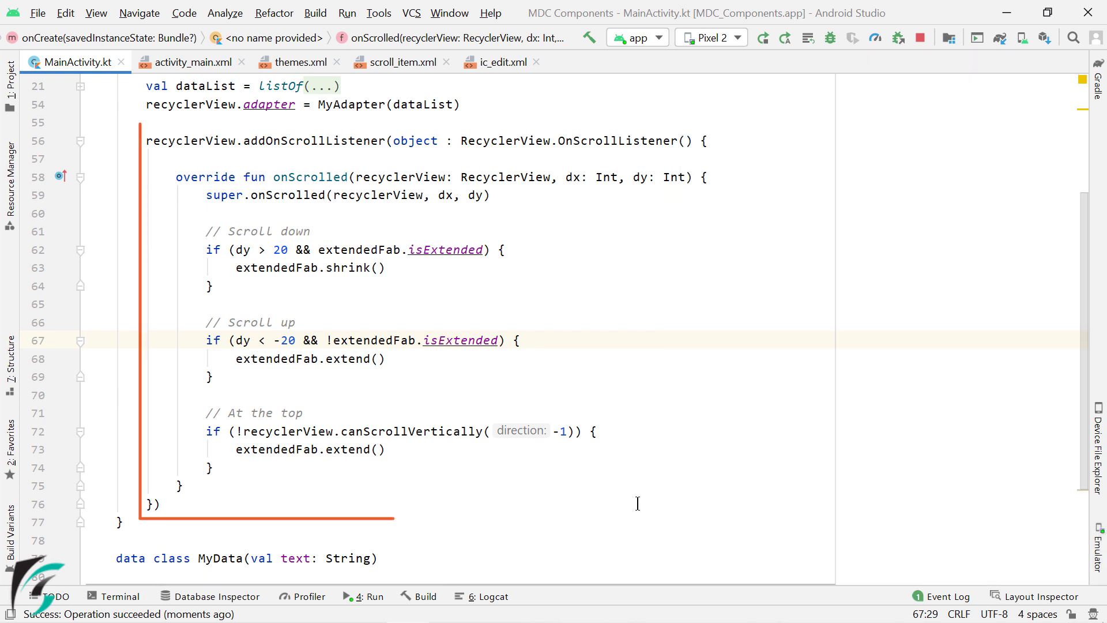